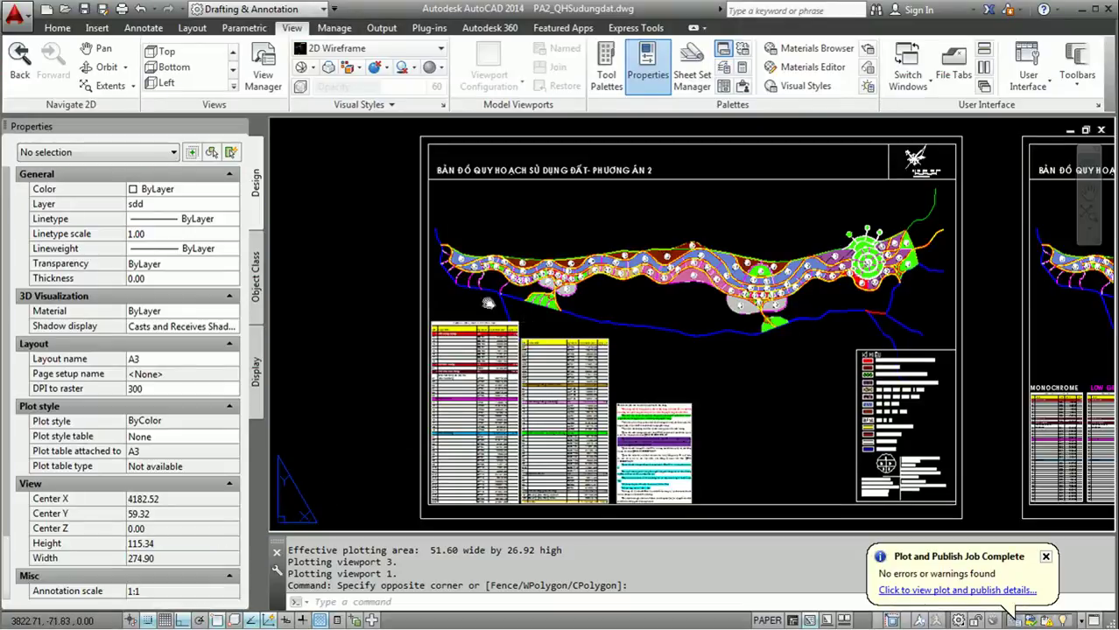
scroll(543, 351, "up", 3)
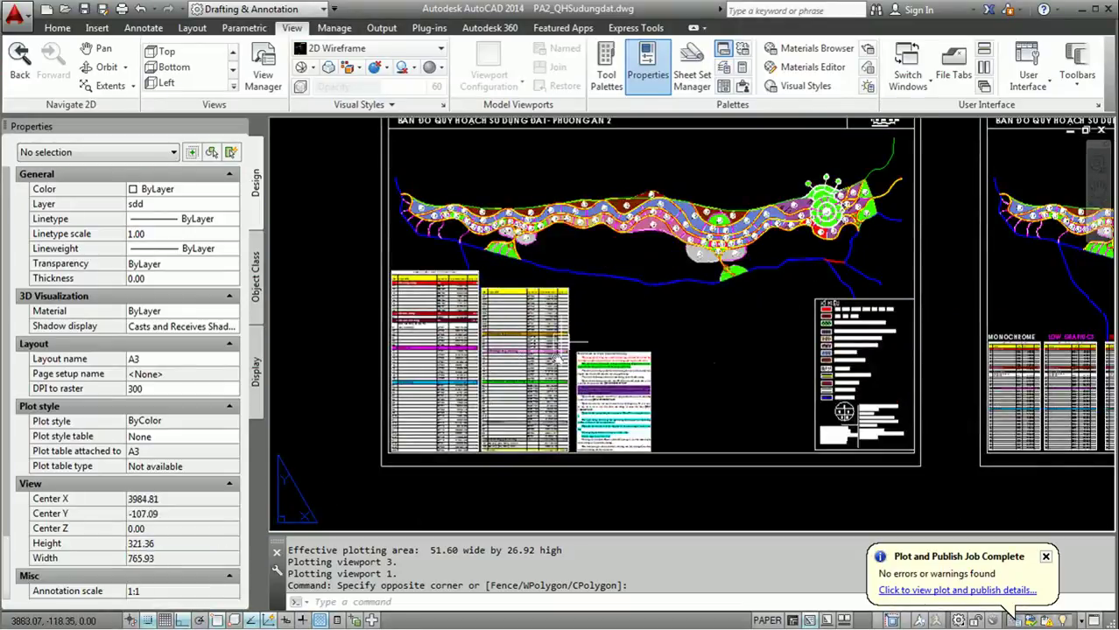
left_click(579, 363)
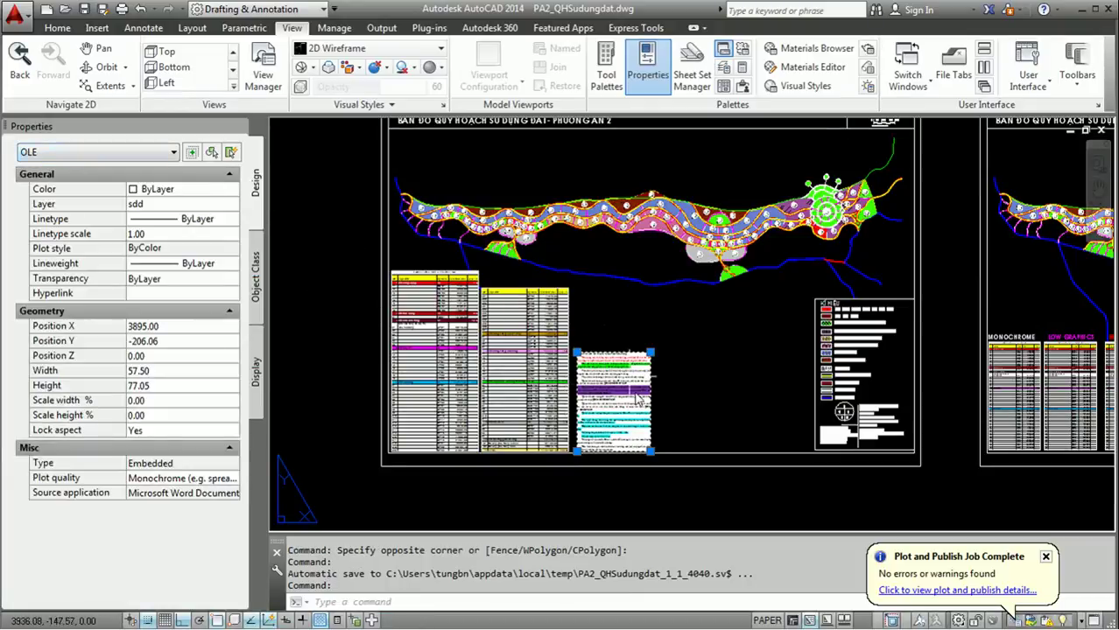
key("Escape")
left_click(565, 322)
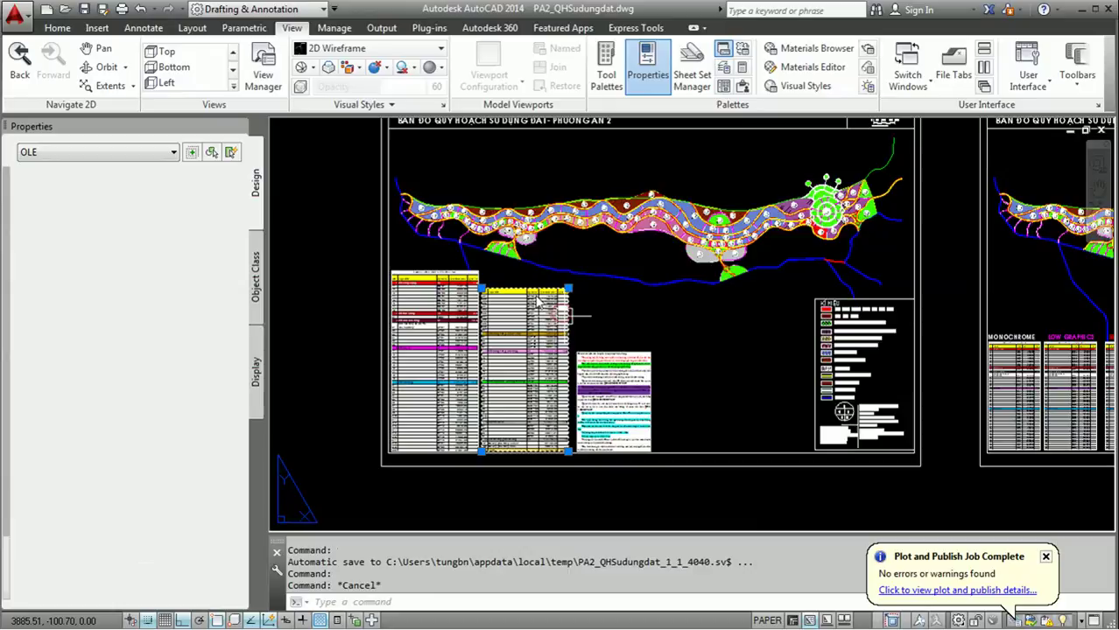
left_click(587, 350)
key("Escape")
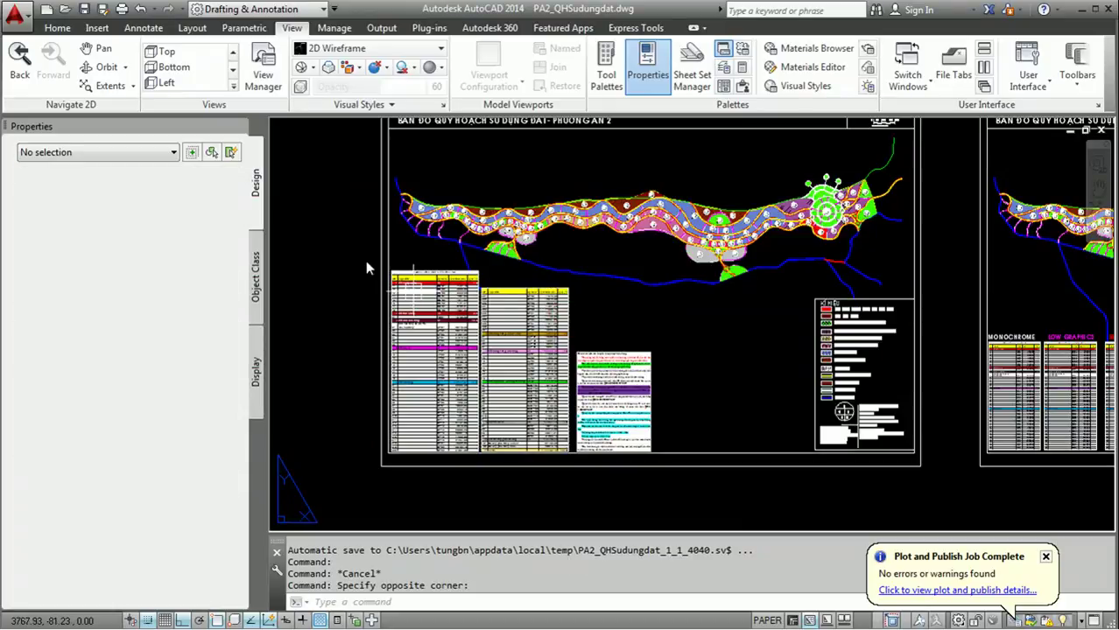
left_click(442, 273)
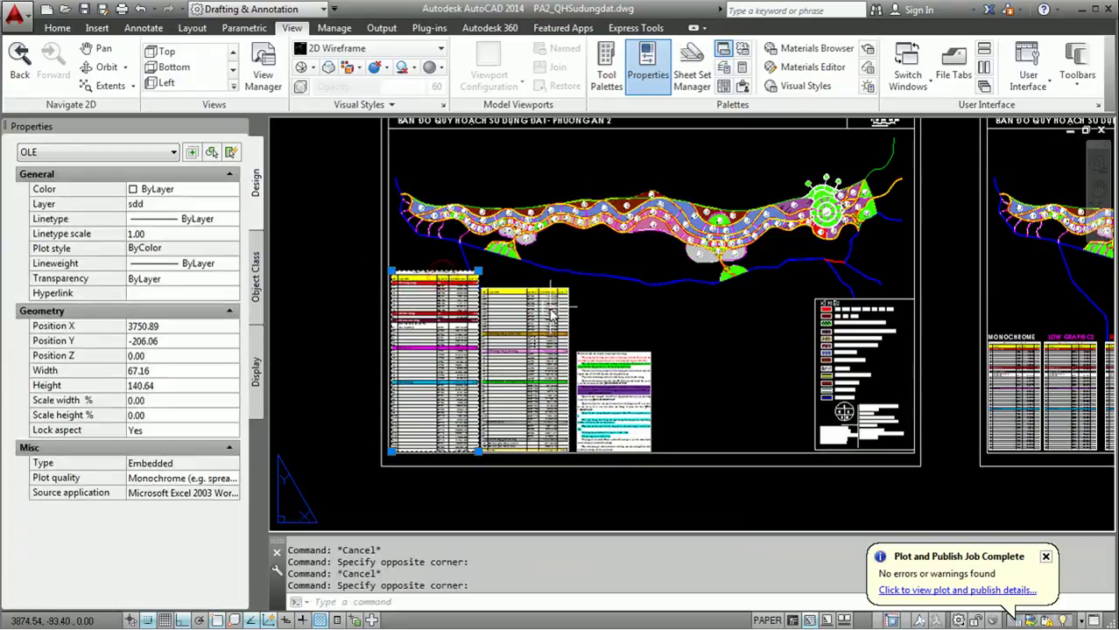
left_click(531, 302)
key("Escape")
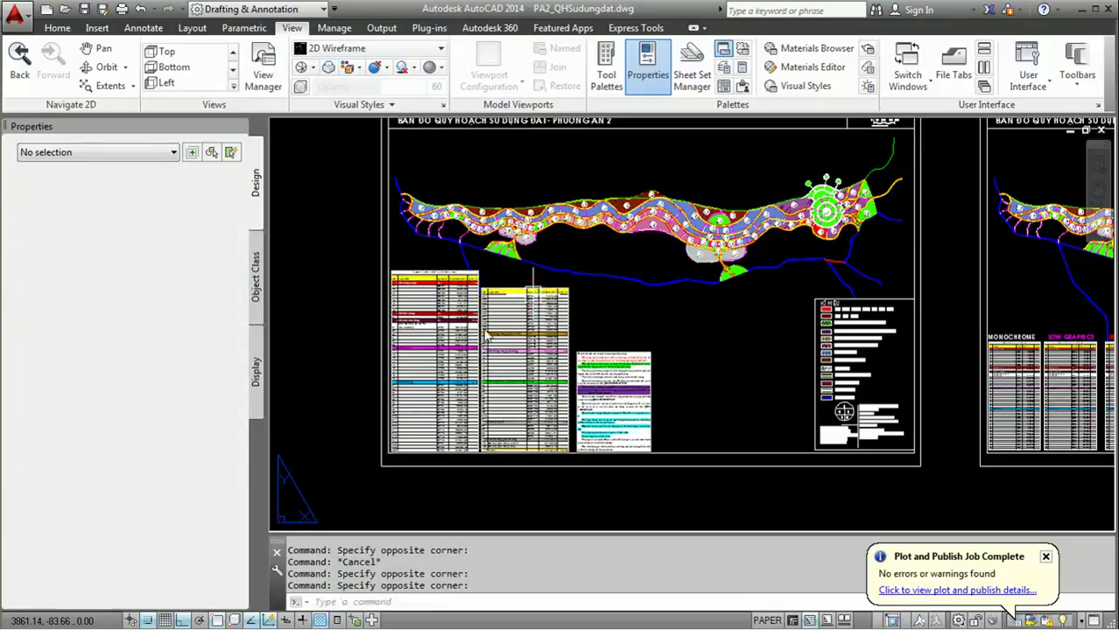
middle_click_drag(594, 343, 576, 352)
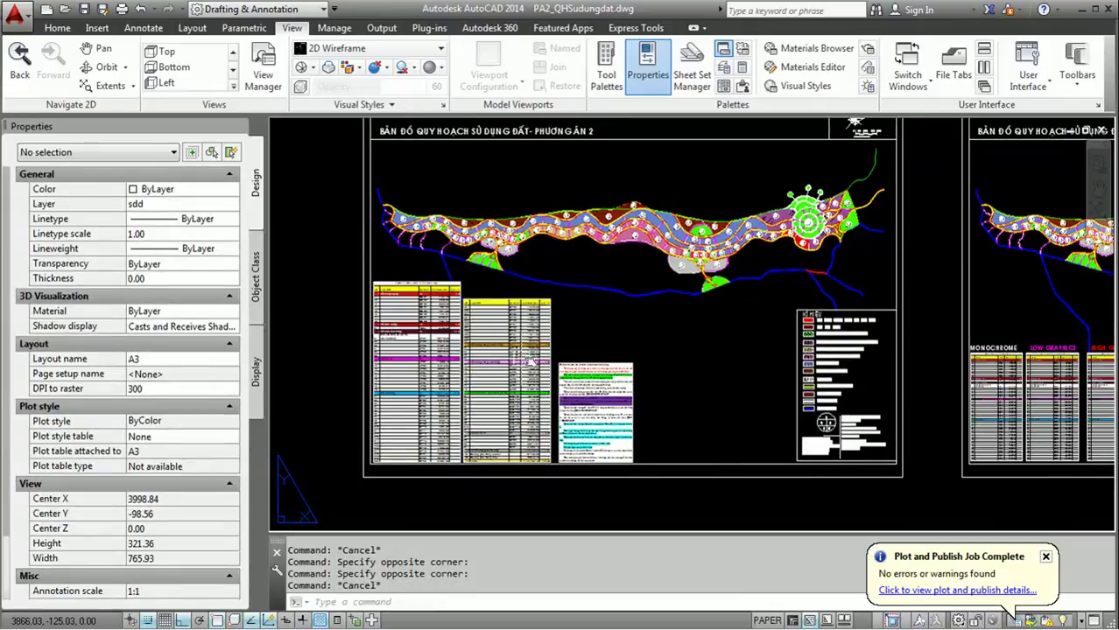
middle_click_drag(515, 334, 512, 305)
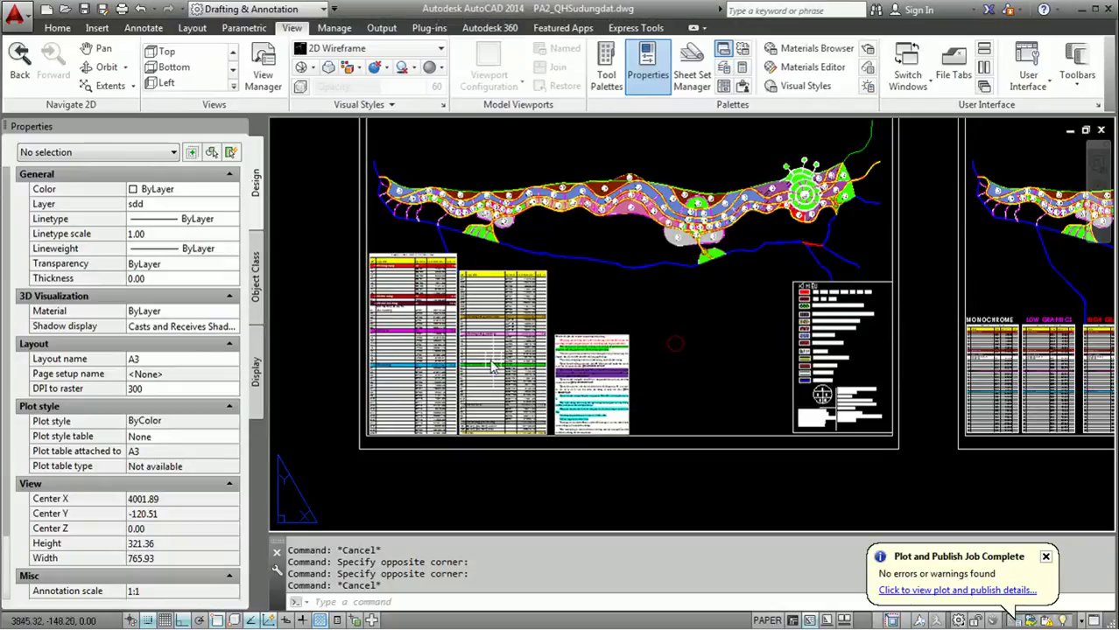
scroll(486, 368, "up", 2)
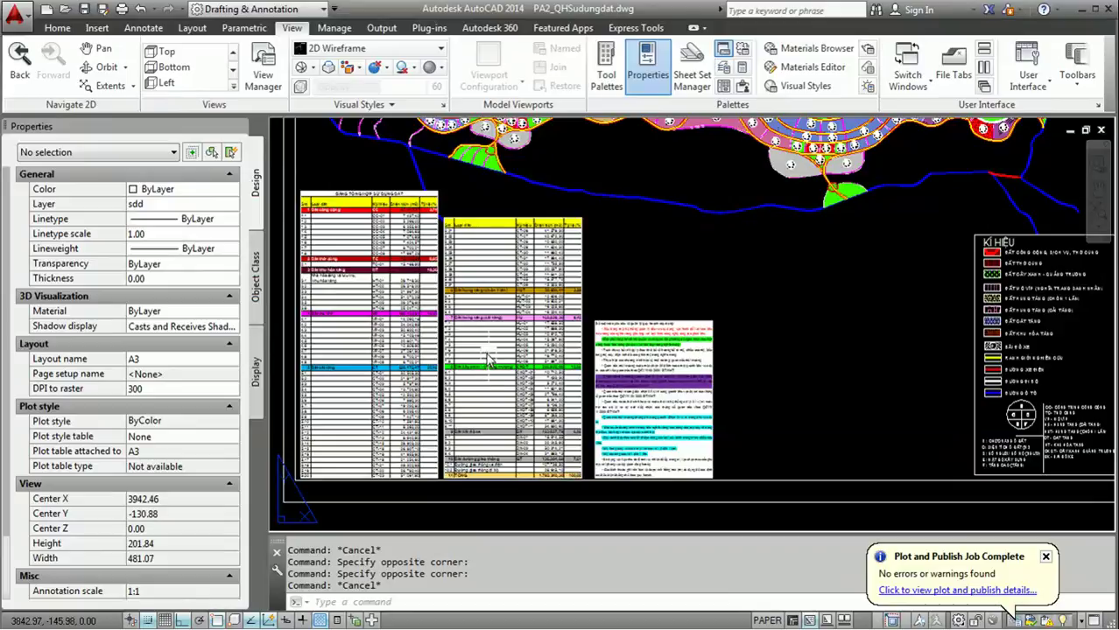
scroll(494, 361, "down", 2)
scroll(494, 362, "down", 2)
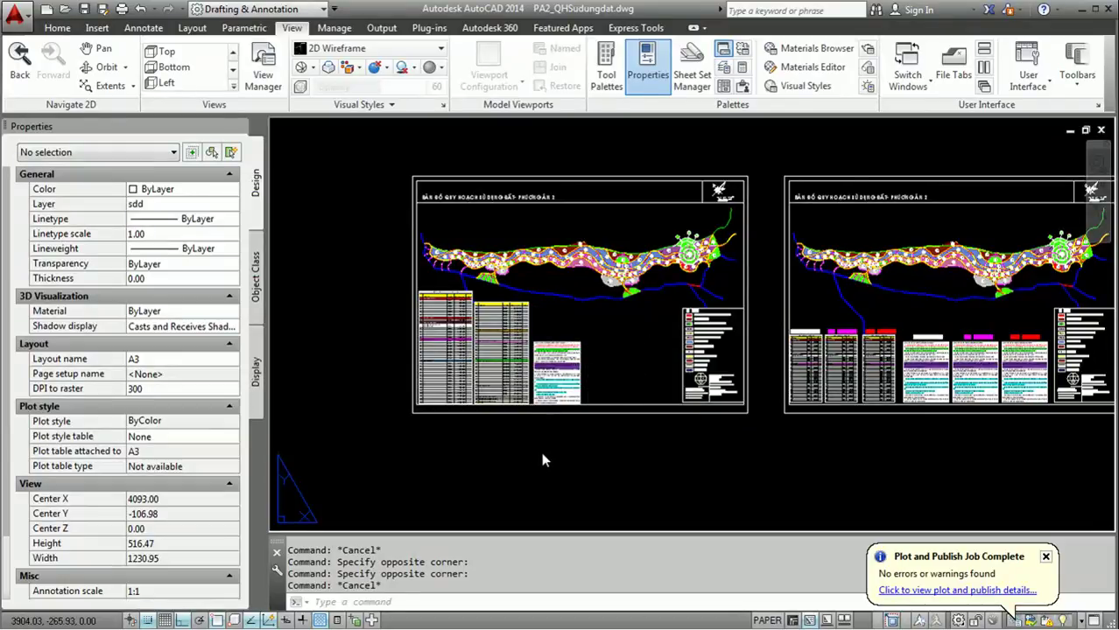
Step: Open the A3 plot settings and choose DWG To PDF.pc3 as the printer
key("ctrl+p")
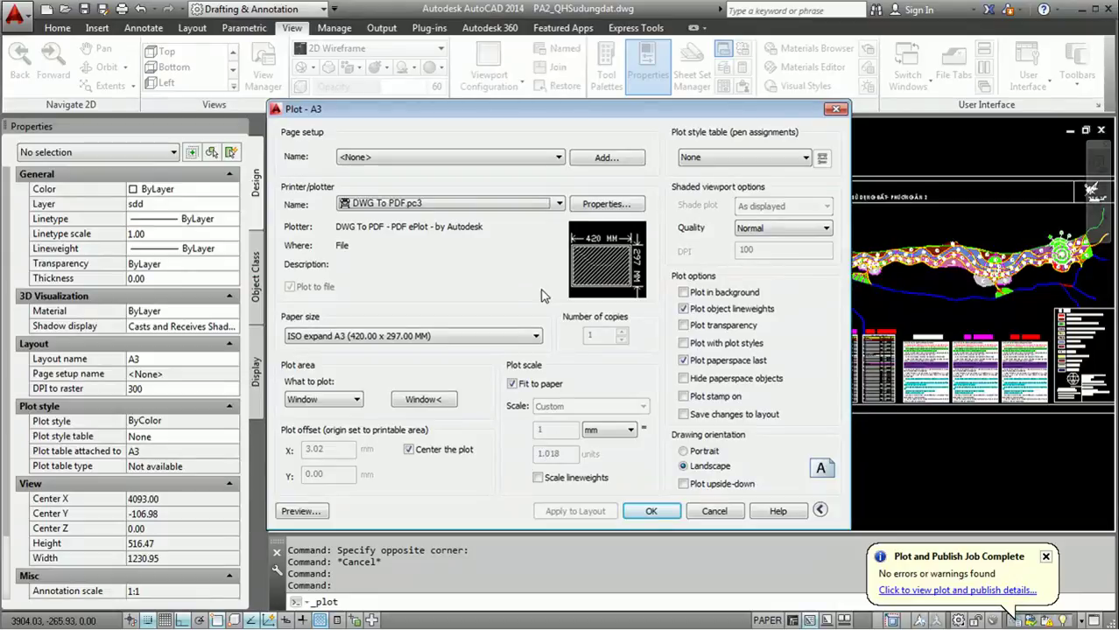
left_click(419, 202)
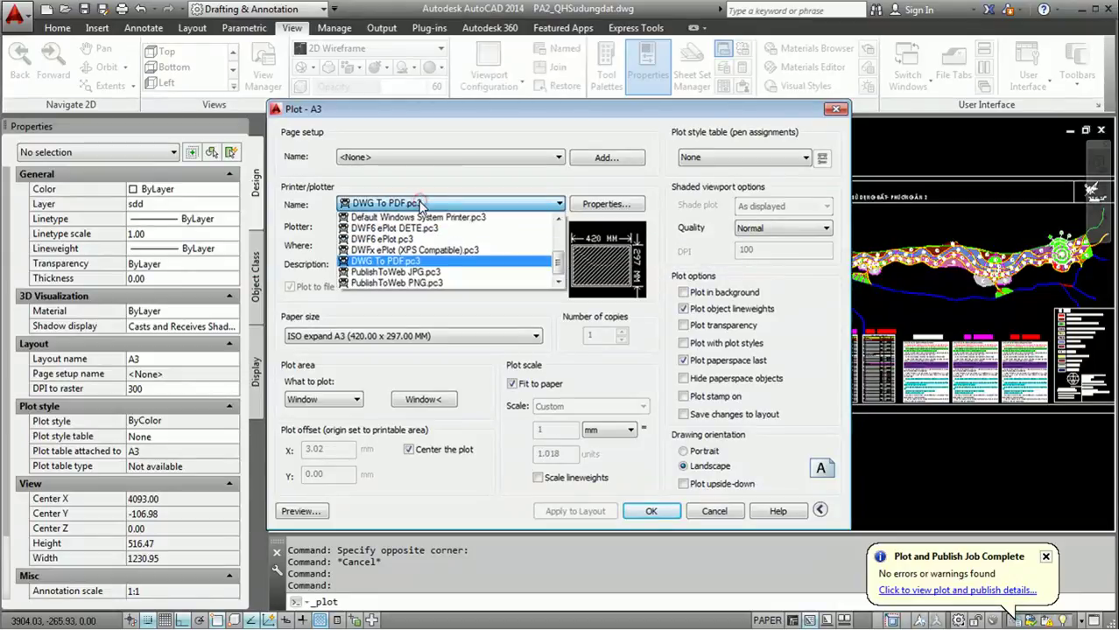
left_click(412, 262)
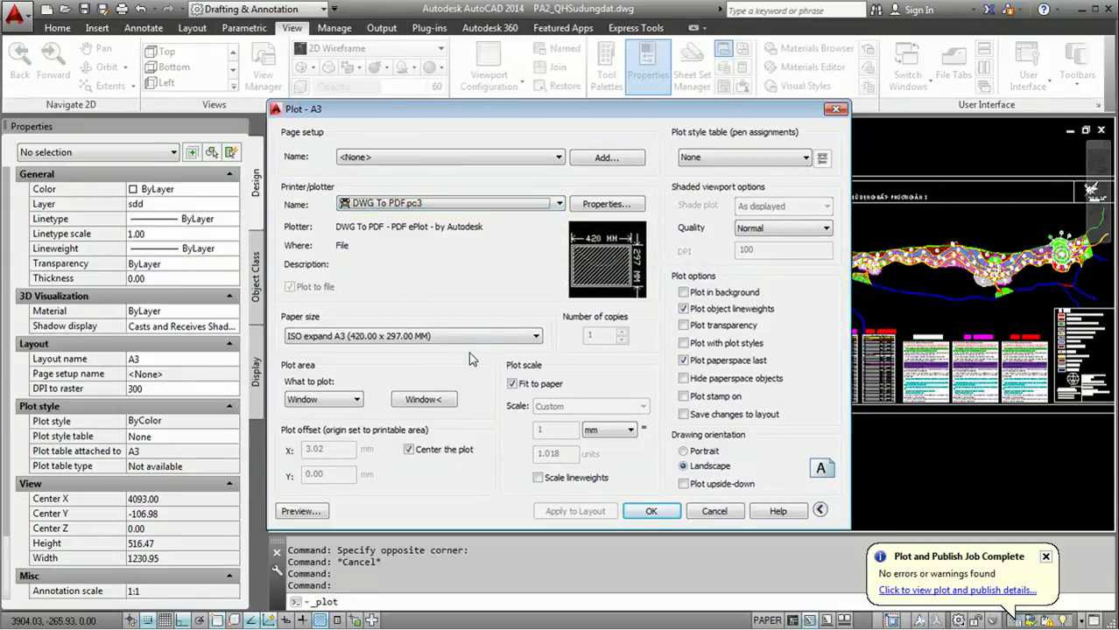
Step: Set the plot area to a window around the left sheet and preview it
left_click(427, 396)
left_click(410, 172)
scroll(607, 351, "down", 3)
scroll(706, 423, "up", 2)
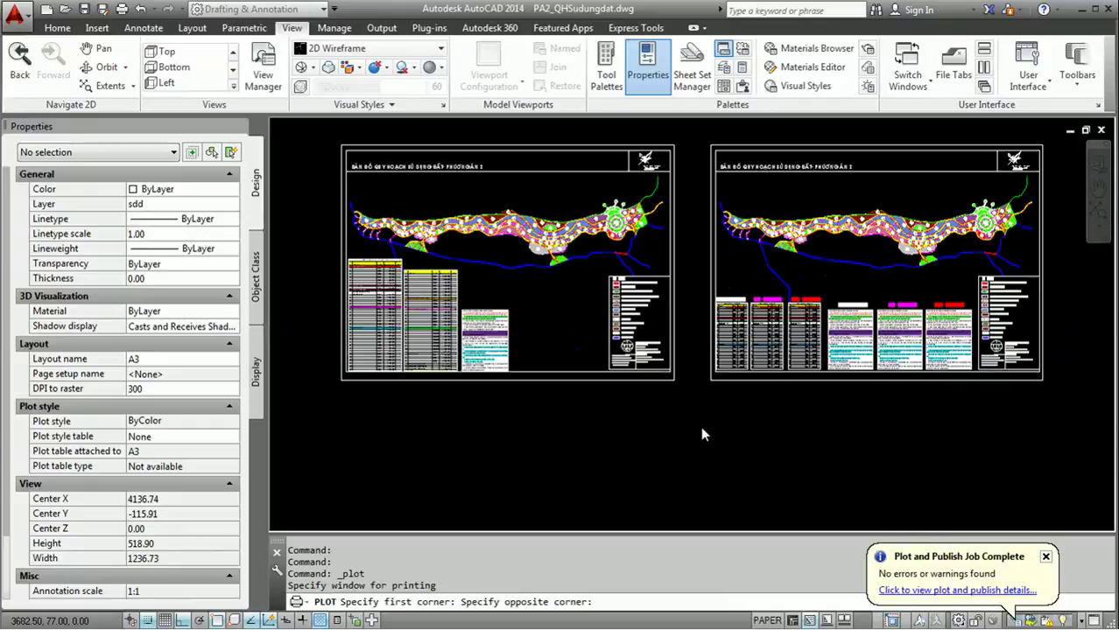
scroll(700, 427, "up", 2)
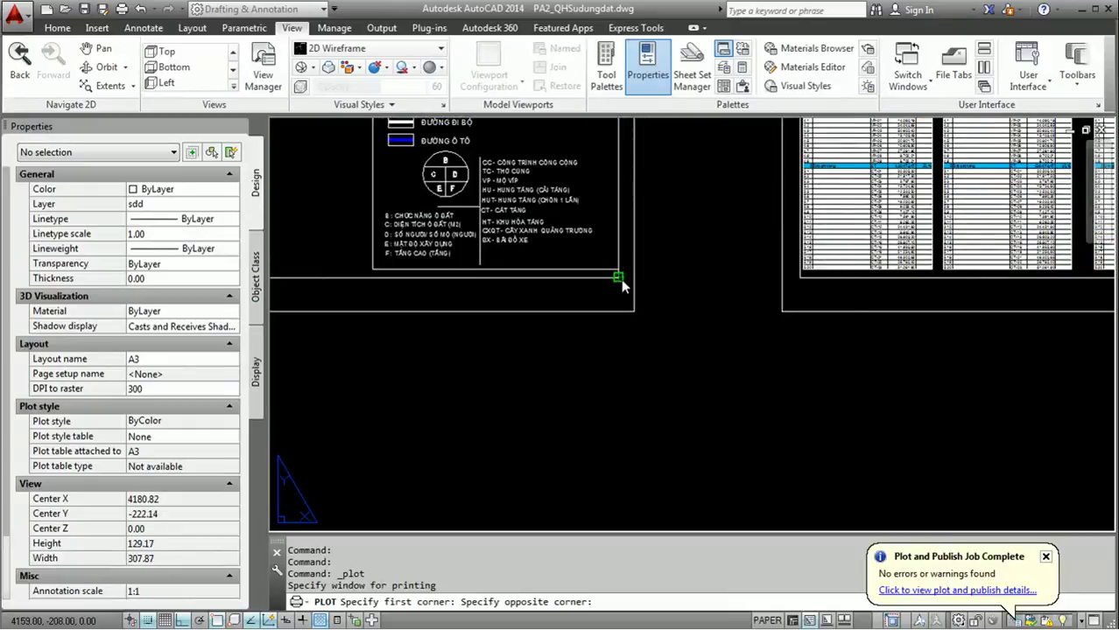
left_click(621, 279)
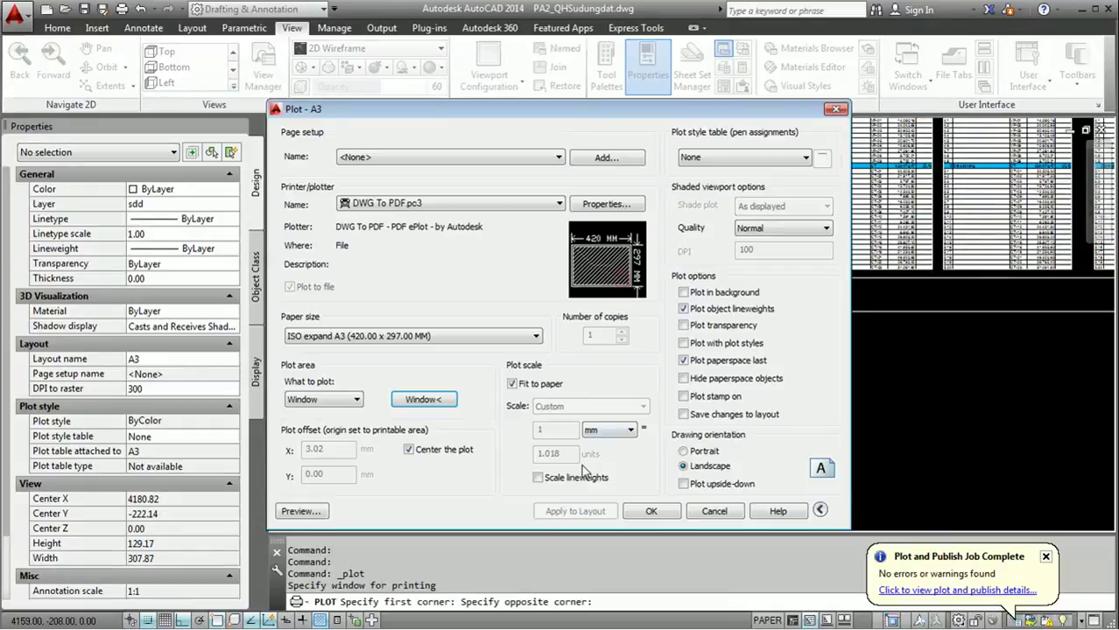
left_click(301, 511)
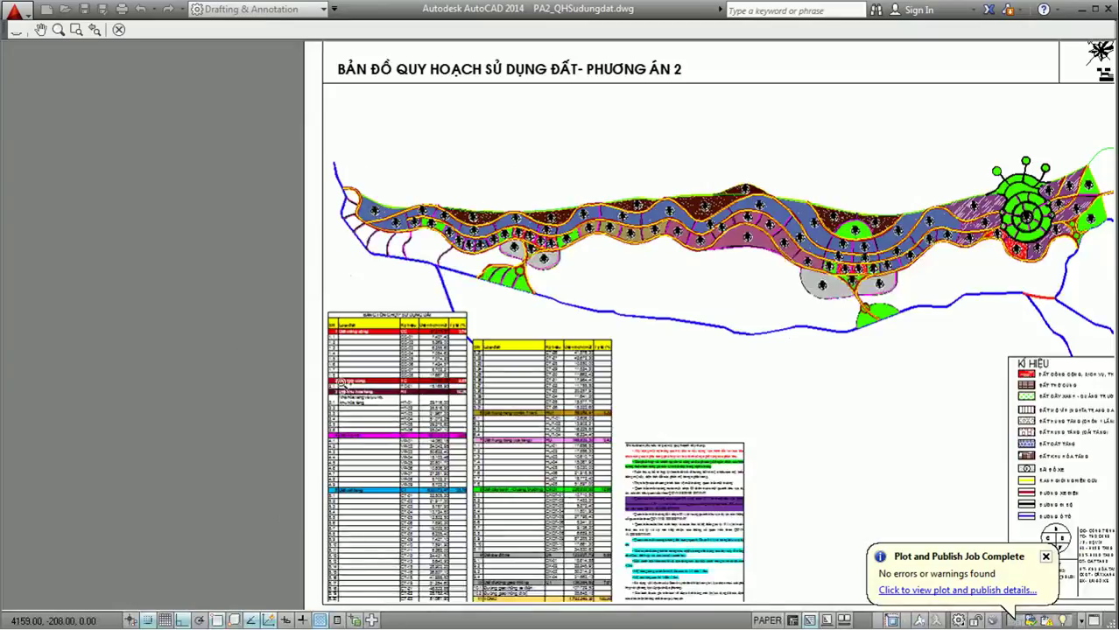
Step: Inspect the land-use tables in the full-sheet plot preview
scroll(351, 368, "up", 2)
scroll(451, 399, "up", 3)
left_click_drag(451, 399, 173, 277)
left_click_drag(433, 316, 307, 192)
scroll(606, 247, "up", 2)
scroll(387, 324, "up", 3)
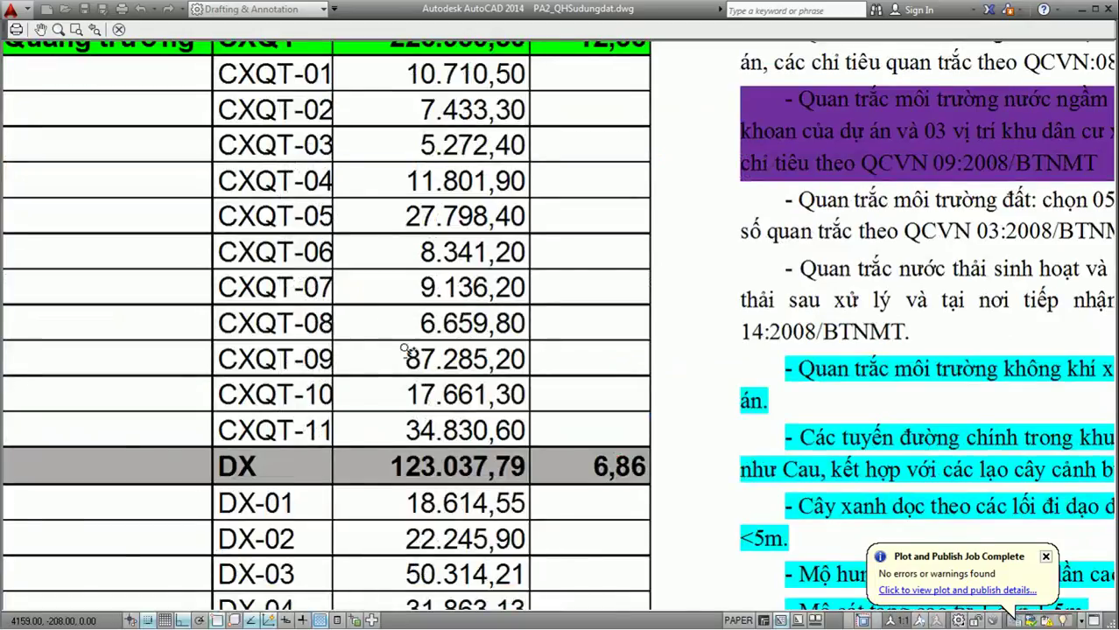
scroll(408, 350, "down", 3)
scroll(470, 311, "down", 3)
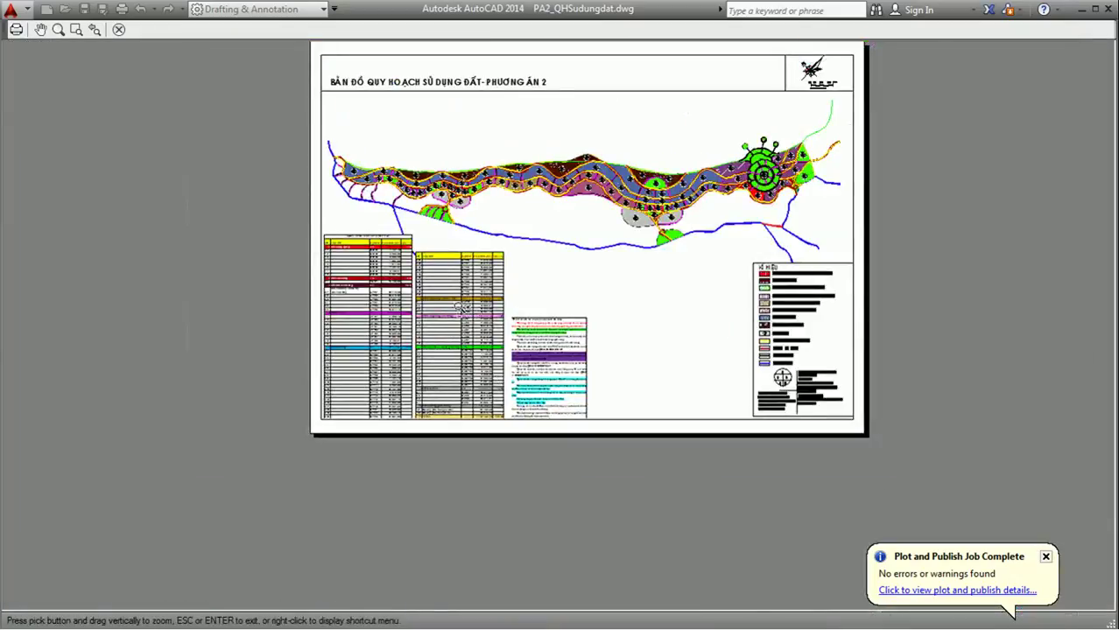
scroll(461, 308, "up", 2)
Step: Plot the previewed sheet and save it as the PDF PA2_QHSudungdat-A3
right_click(441, 305)
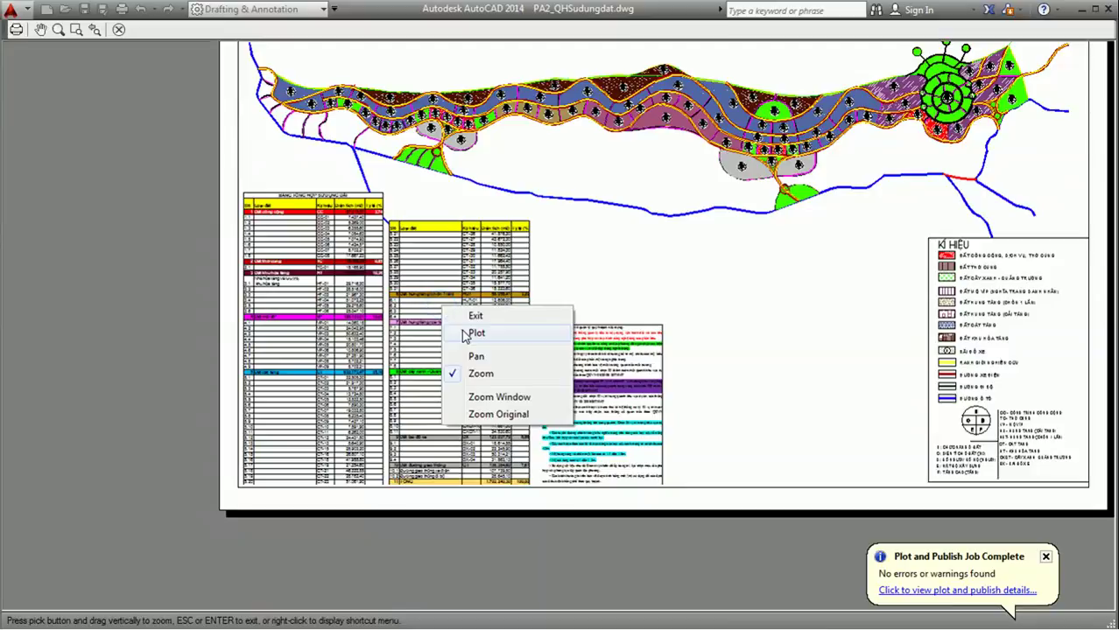
left_click(473, 333)
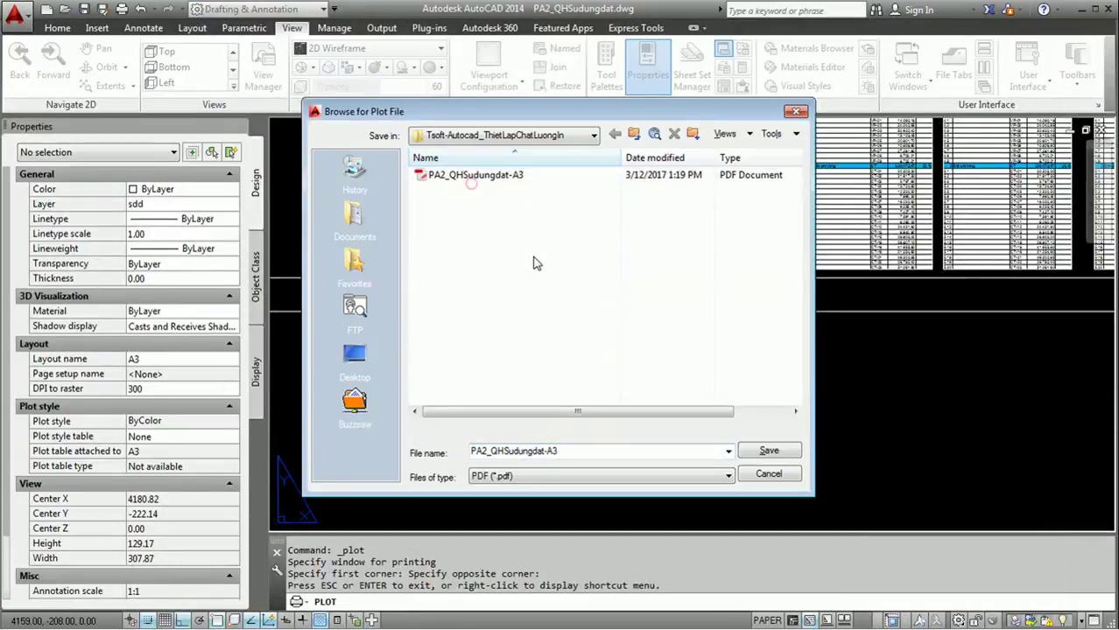
left_click(505, 173)
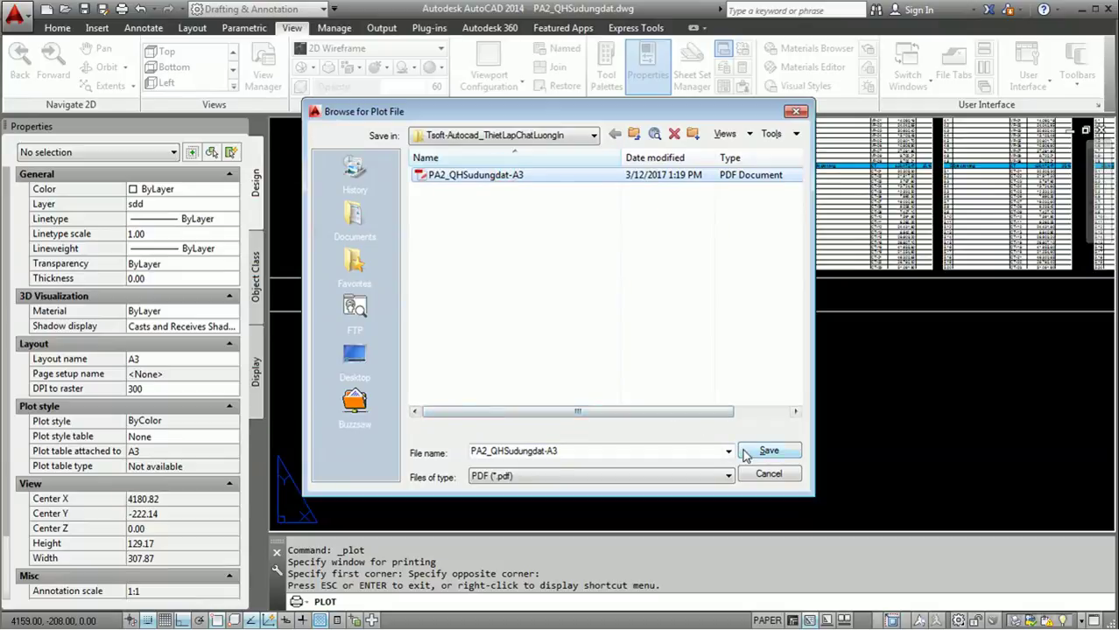
left_click(749, 454)
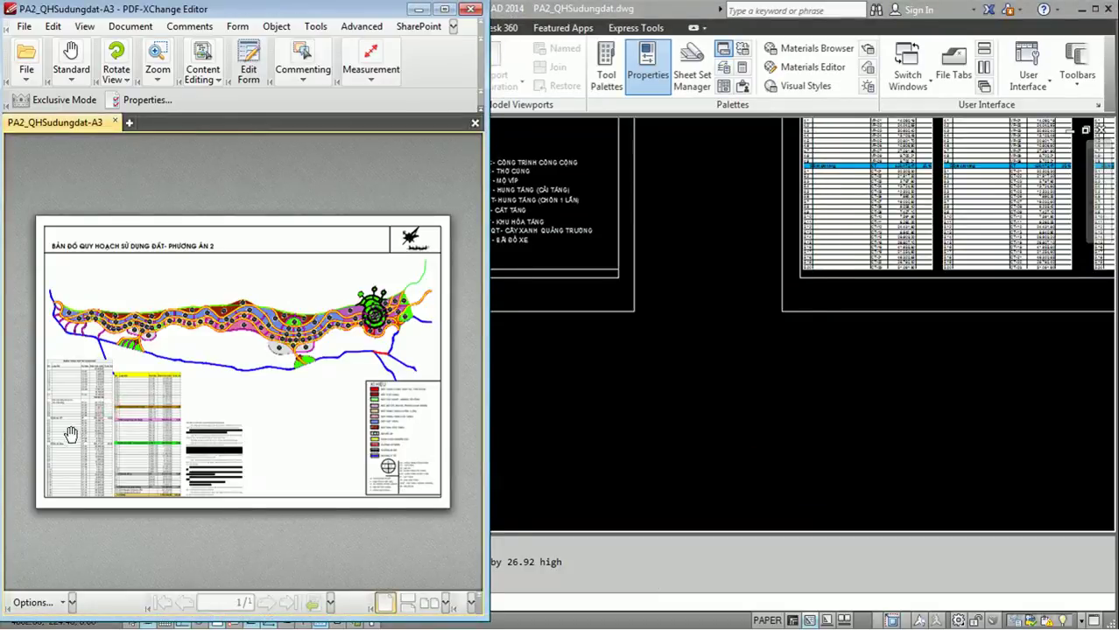
Step: Zoom into the PDF's land-use tables, then return to AutoCAD's plot settings
scroll(79, 433, "up", 1, "ctrl")
scroll(79, 434, "up", 2, "ctrl")
scroll(129, 430, "up", 1, "ctrl")
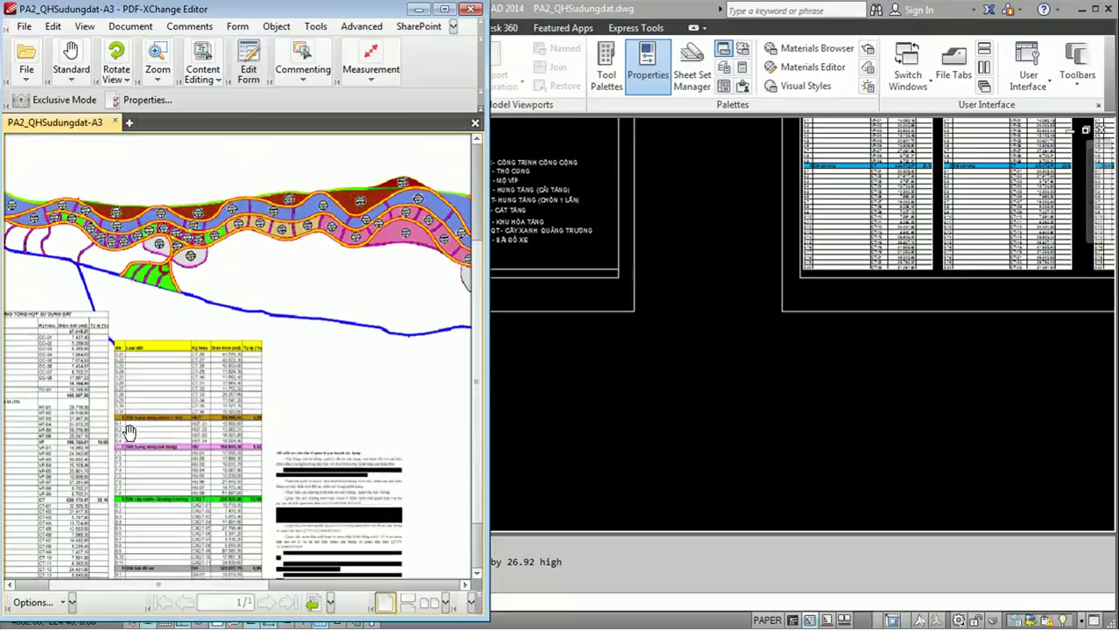
scroll(129, 430, "up", 2, "ctrl")
scroll(145, 420, "up", 2, "ctrl")
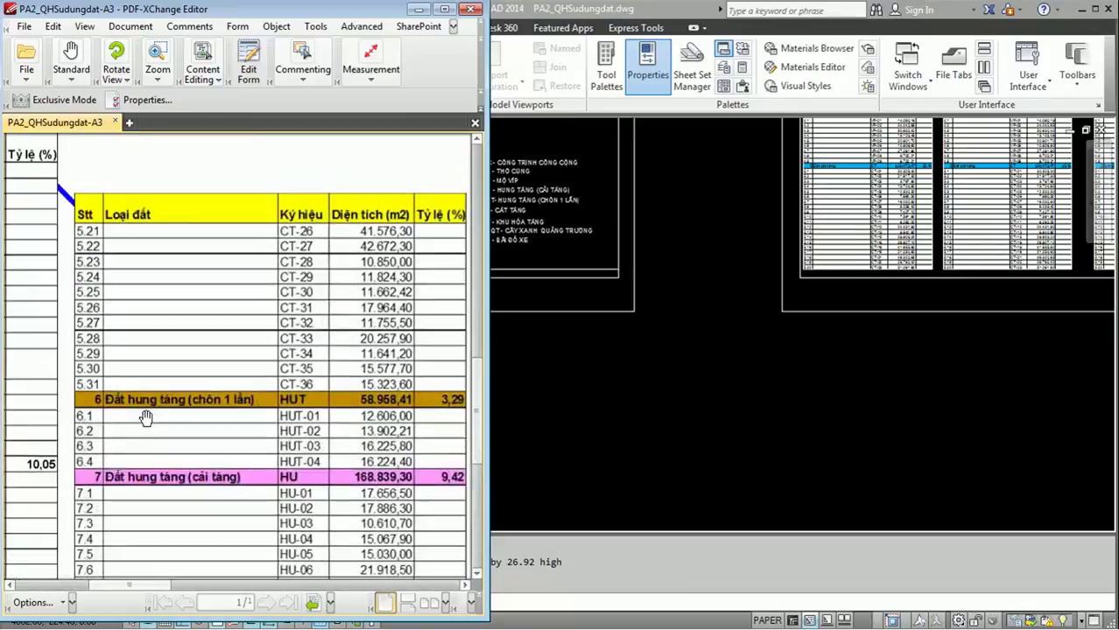
scroll(147, 418, "up", 1, "ctrl")
scroll(223, 407, "up", 1, "ctrl")
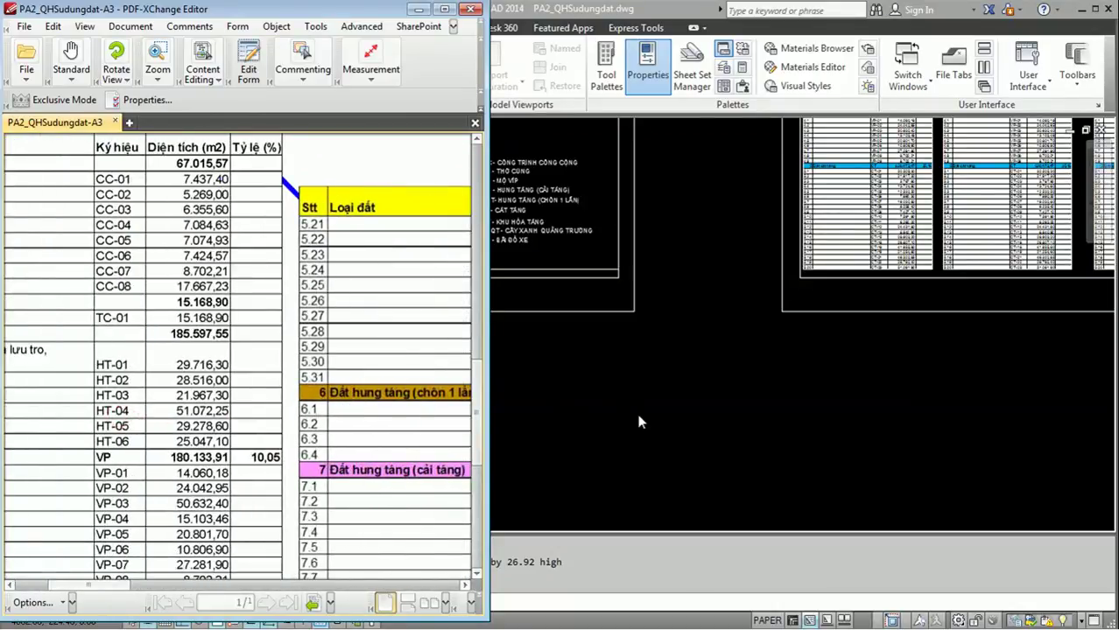
left_click(639, 415)
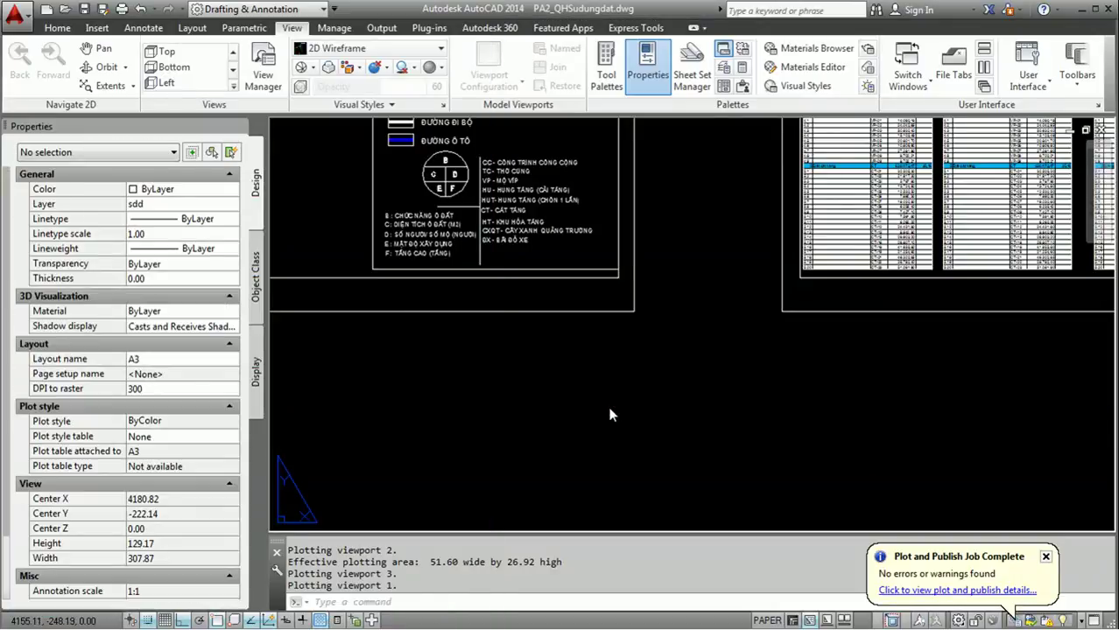
key("ctrl+p")
Step: Preview the A3 plot and pan and zoom the preview onto the land-use tables
left_click(317, 505)
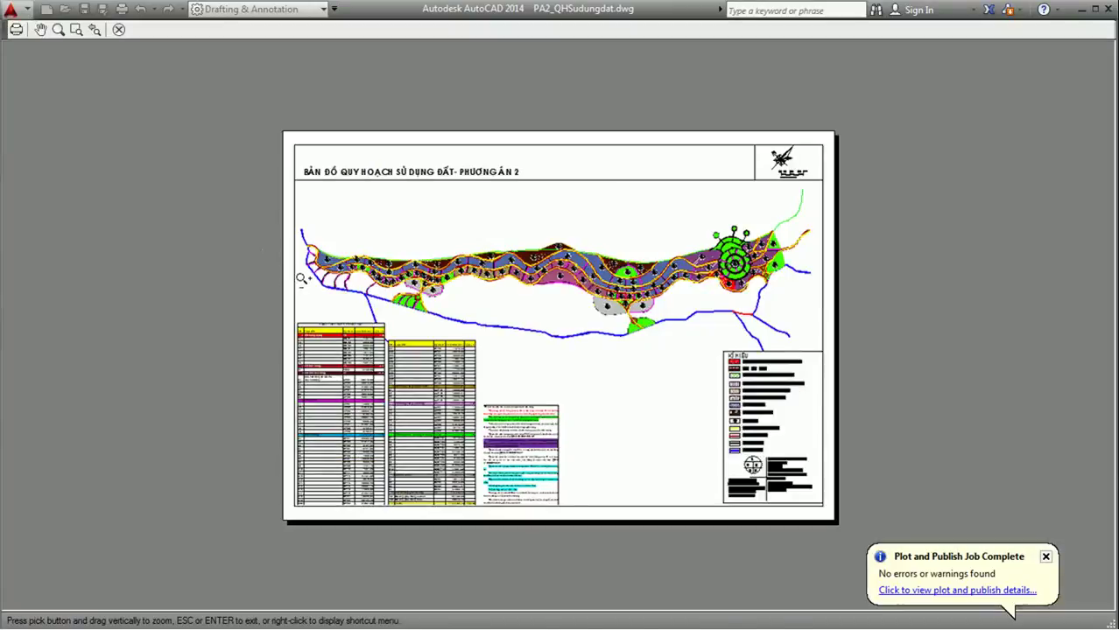
left_click_drag(347, 295, 575, 295)
scroll(574, 295, "up", 3)
scroll(582, 360, "up", 3)
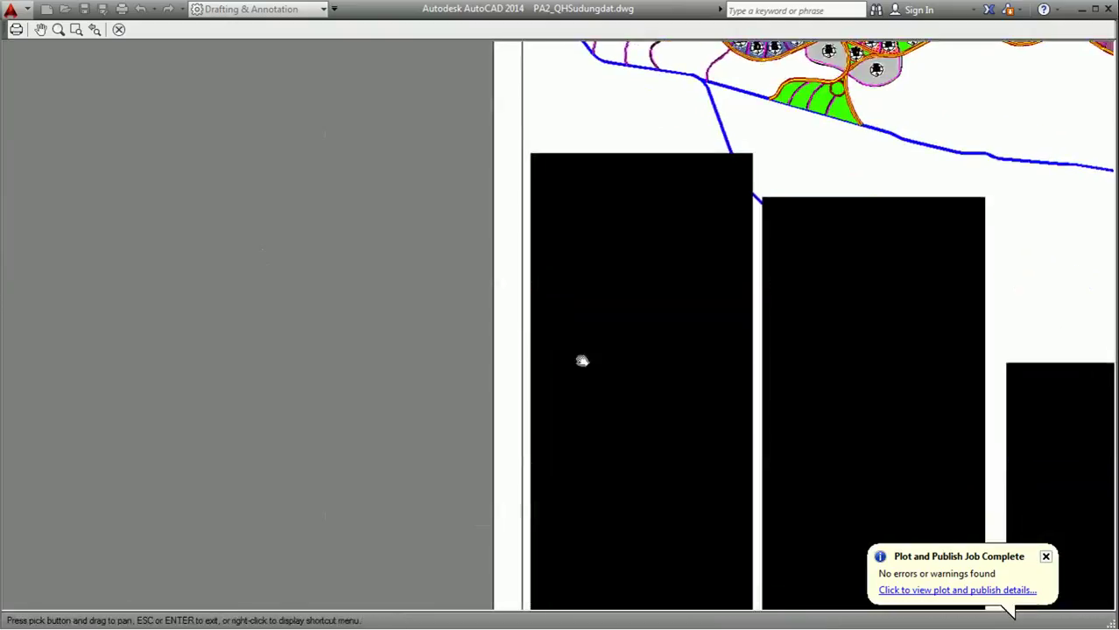
left_click_drag(582, 360, 519, 341)
scroll(519, 341, "down", 2)
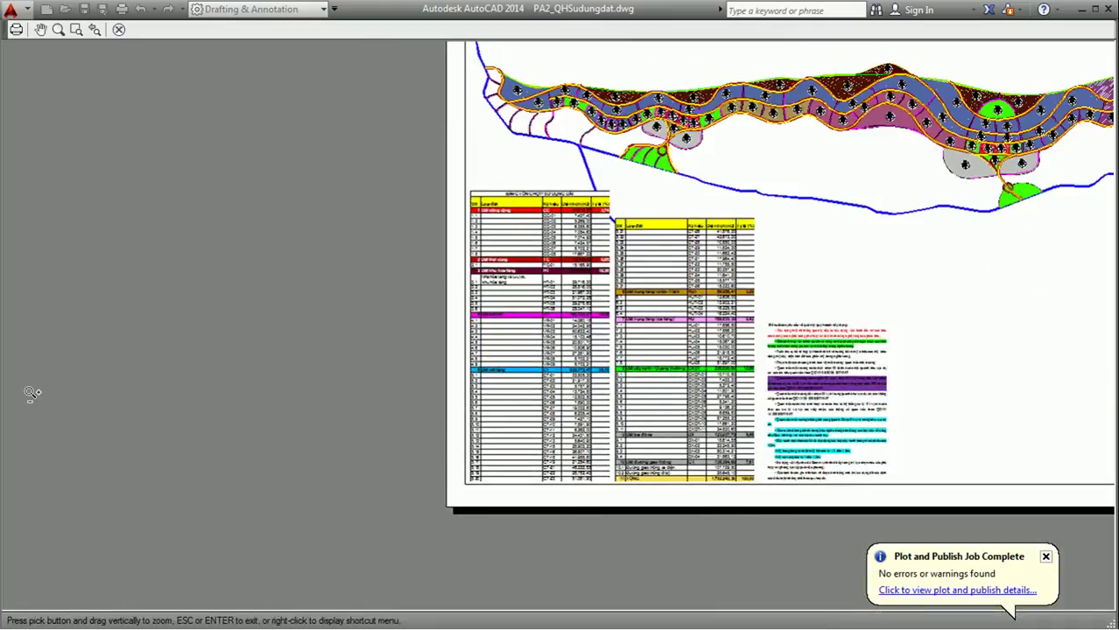
scroll(298, 360, "down", 1, "ctrl")
scroll(298, 360, "down", 1, "ctrl")
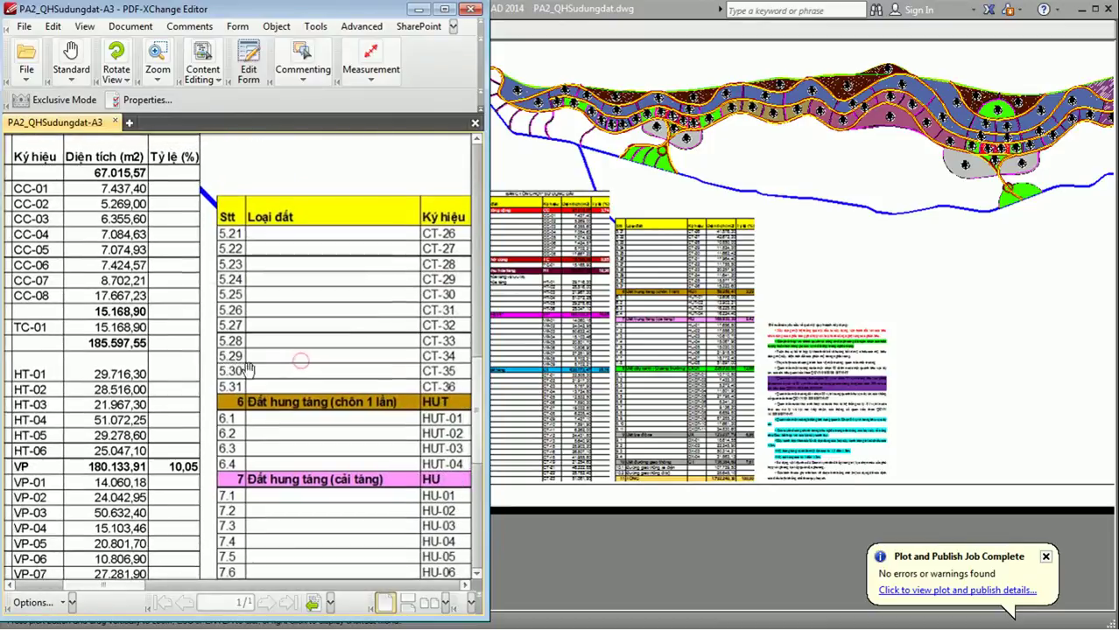
Step: Pan the PDF to show the lower table and the planning-requirements text
scroll(249, 371, "down", 2, "ctrl")
left_click_drag(249, 370, 179, 281)
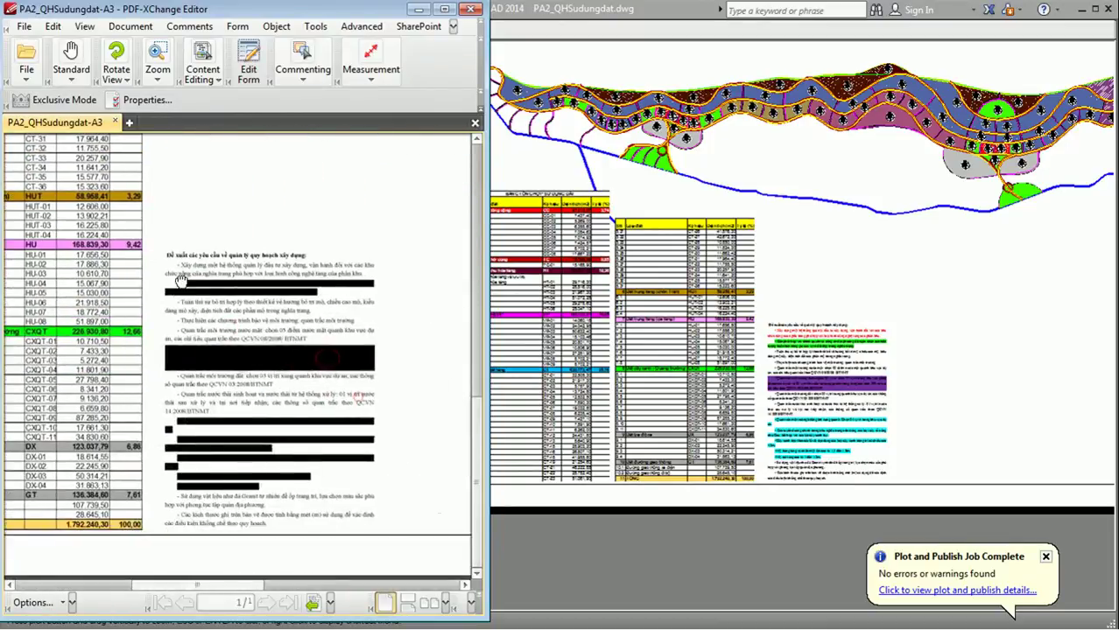
left_click_drag(274, 368, 276, 368)
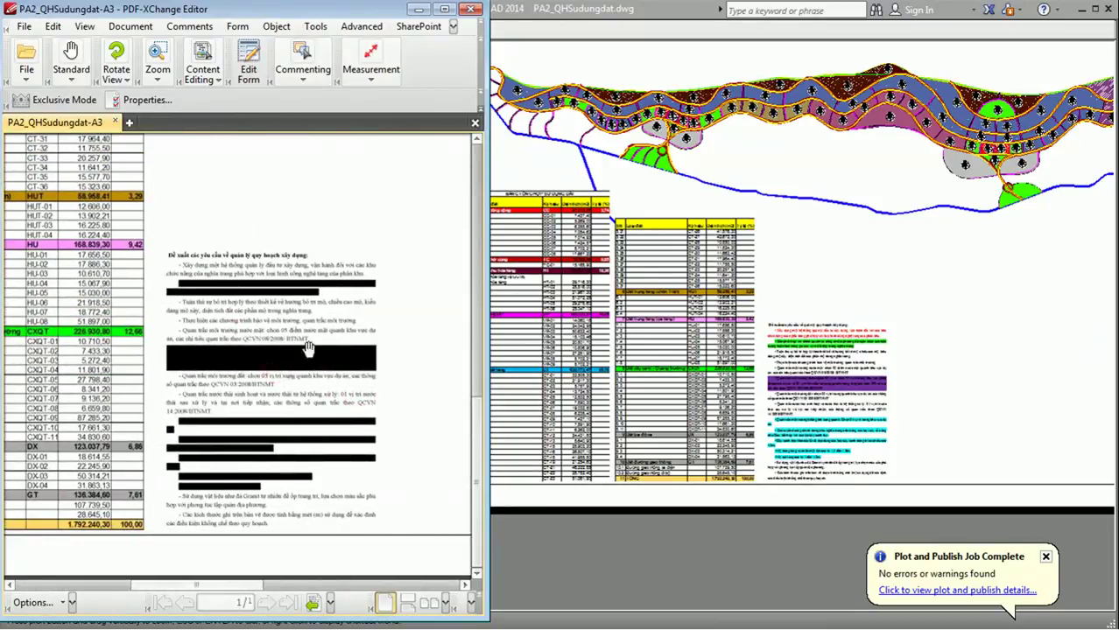
scroll(486, 455, "left", 1)
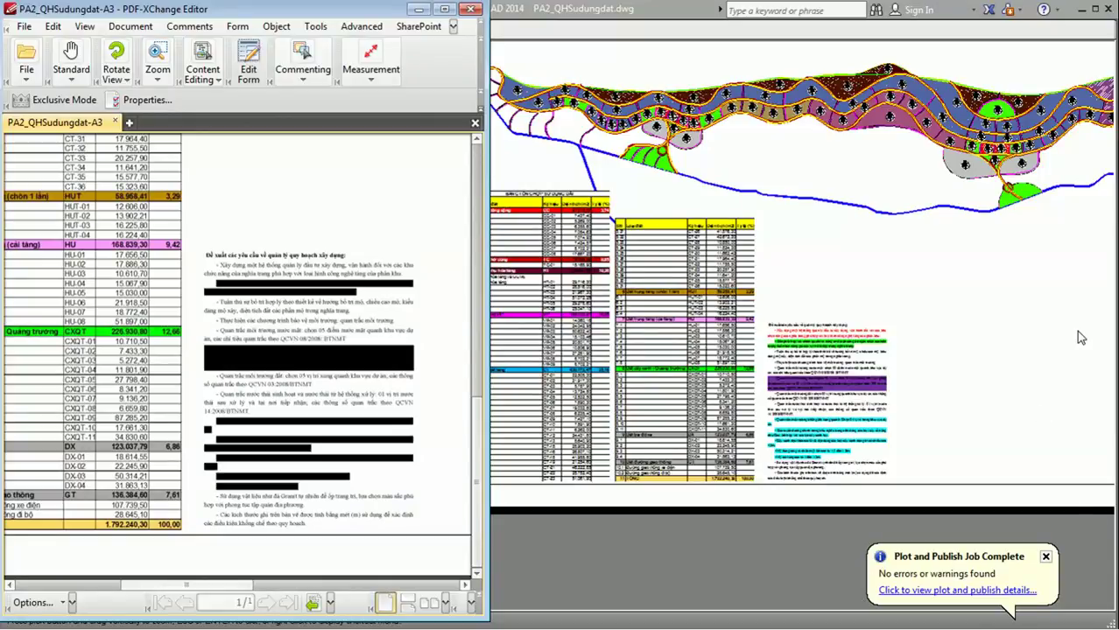
Step: Dismiss the plot completion notice and compare AutoCAD's preview tables against the PDF
left_click(1042, 565)
left_click(1045, 557)
scroll(792, 405, "up", 4)
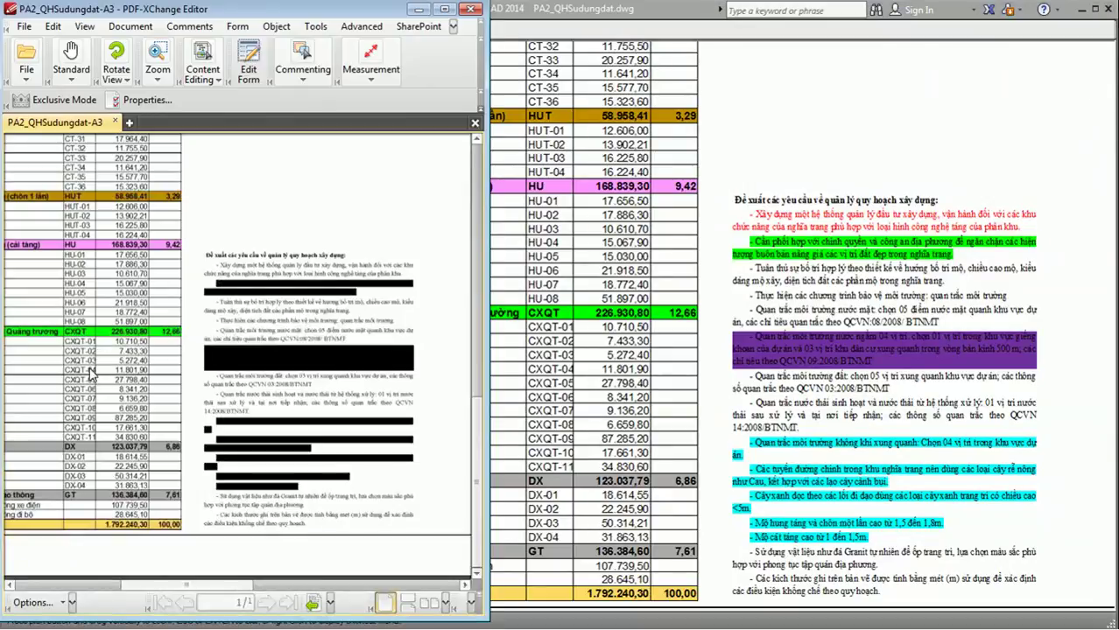
scroll(305, 338, "up", 2)
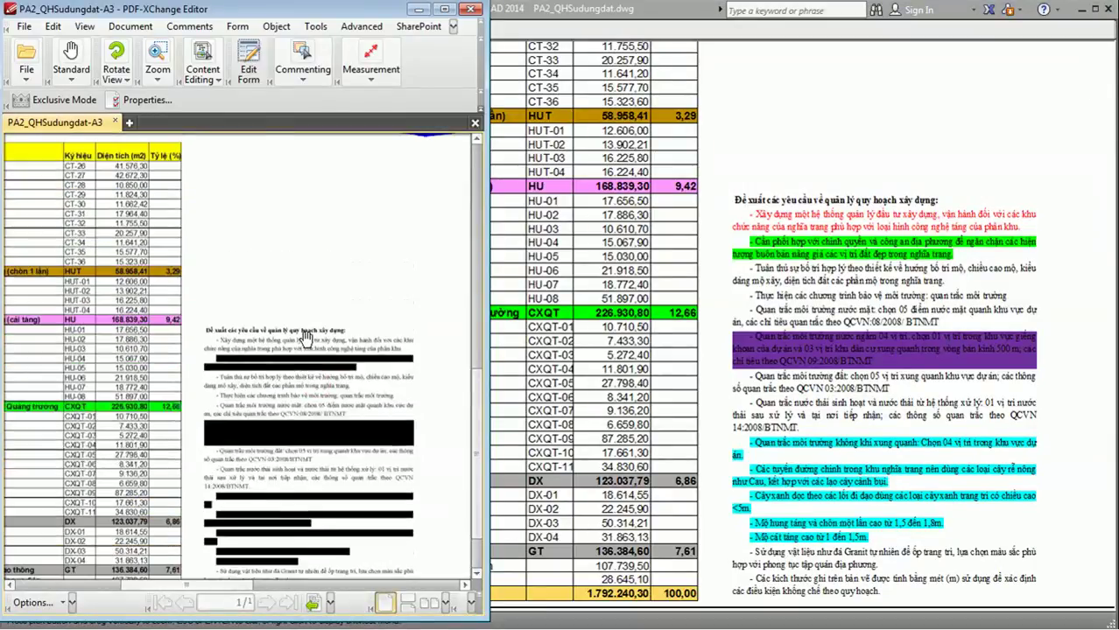
scroll(334, 378, "up", 3, "ctrl")
scroll(182, 293, "left", 3)
scroll(182, 293, "left", 5)
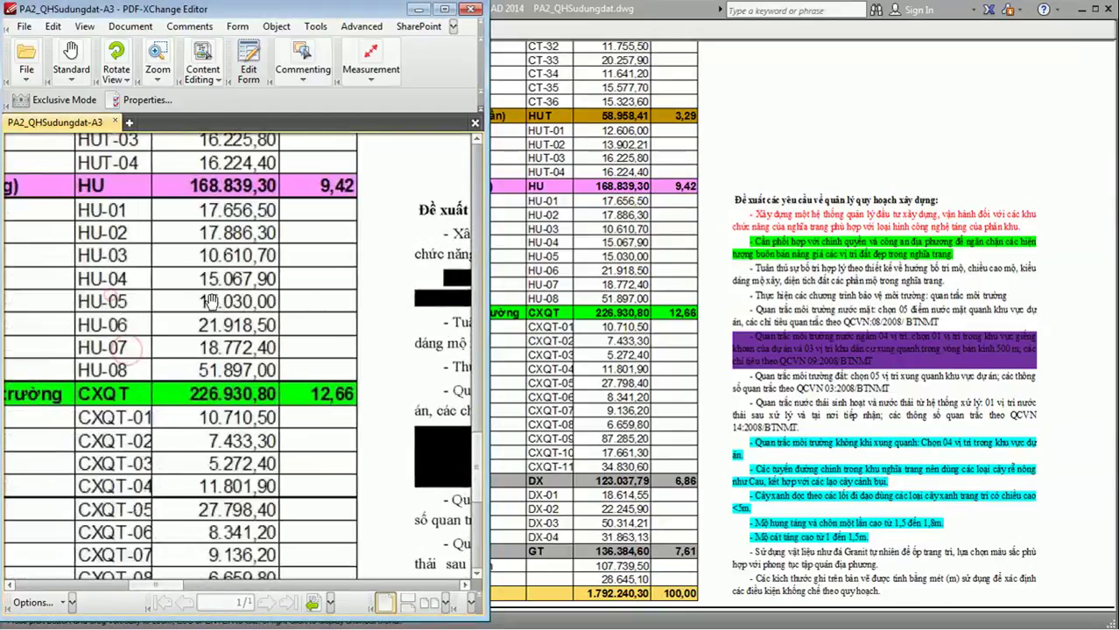
scroll(131, 315, "up", 2)
scroll(124, 319, "right", 1)
scroll(225, 325, "right", 1)
scroll(226, 275, "up", 1, "ctrl")
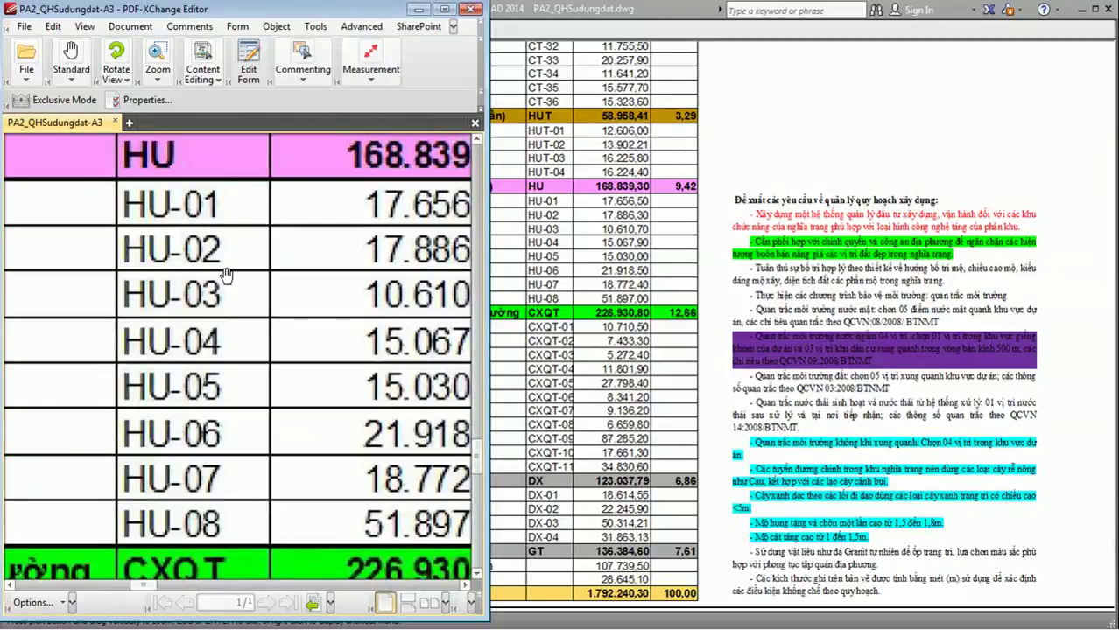
scroll(184, 306, "down", 1, "ctrl")
scroll(331, 315, "left", 2)
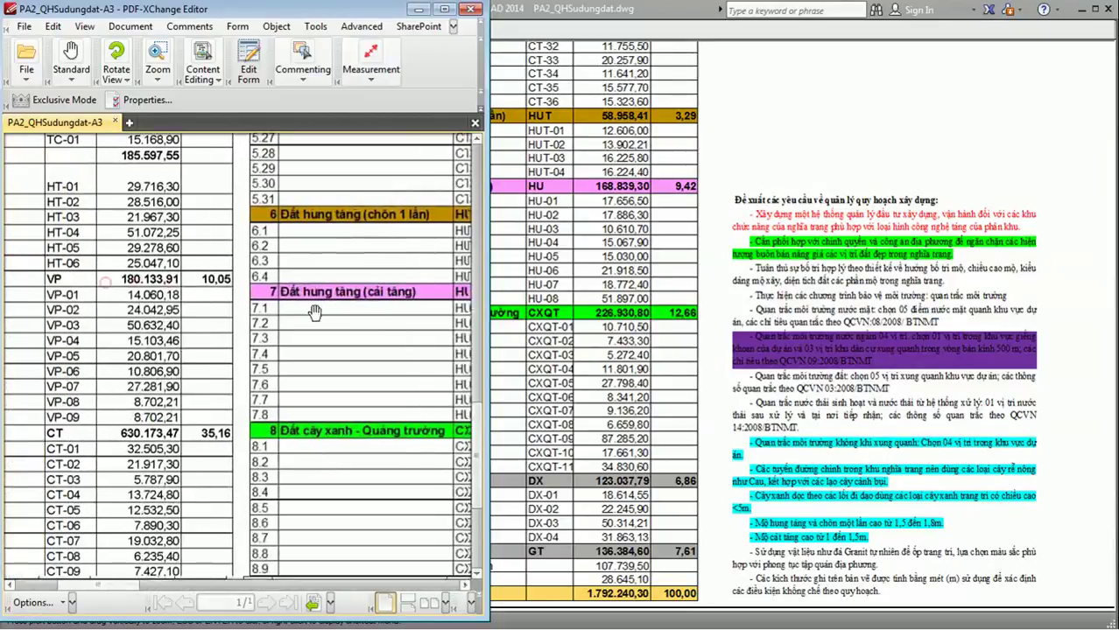
scroll(254, 313, "down", 3, "ctrl")
scroll(86, 232, "up", 2, "ctrl")
scroll(76, 227, "up", 2, "ctrl")
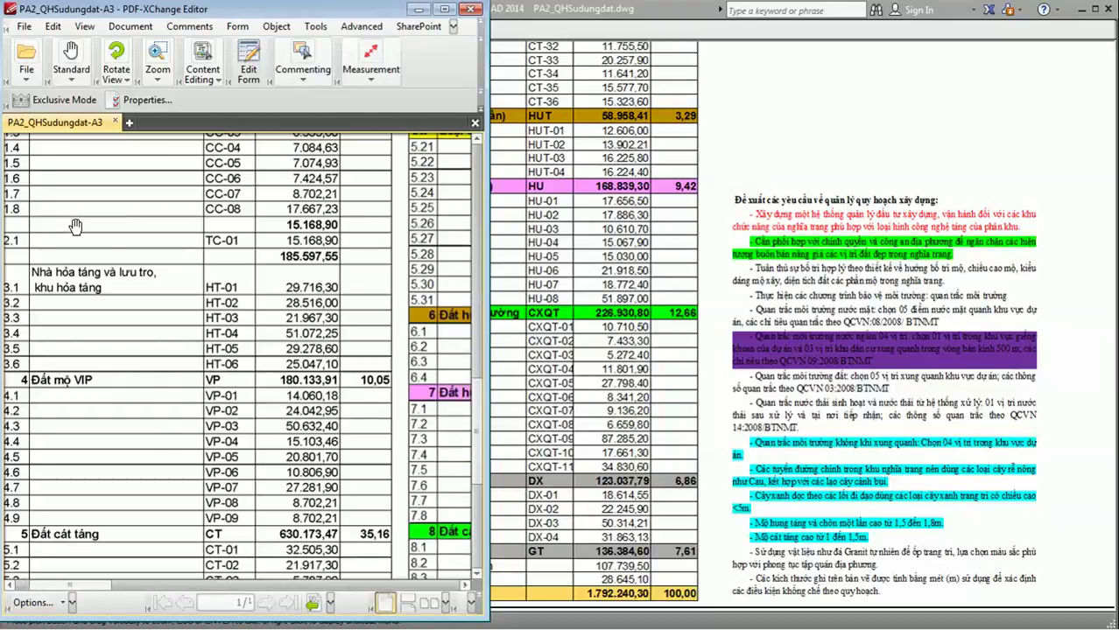
scroll(76, 227, "down", 2, "ctrl")
scroll(76, 227, "up", 1, "ctrl")
scroll(293, 293, "up", 1, "ctrl")
scroll(238, 263, "up", 1, "ctrl")
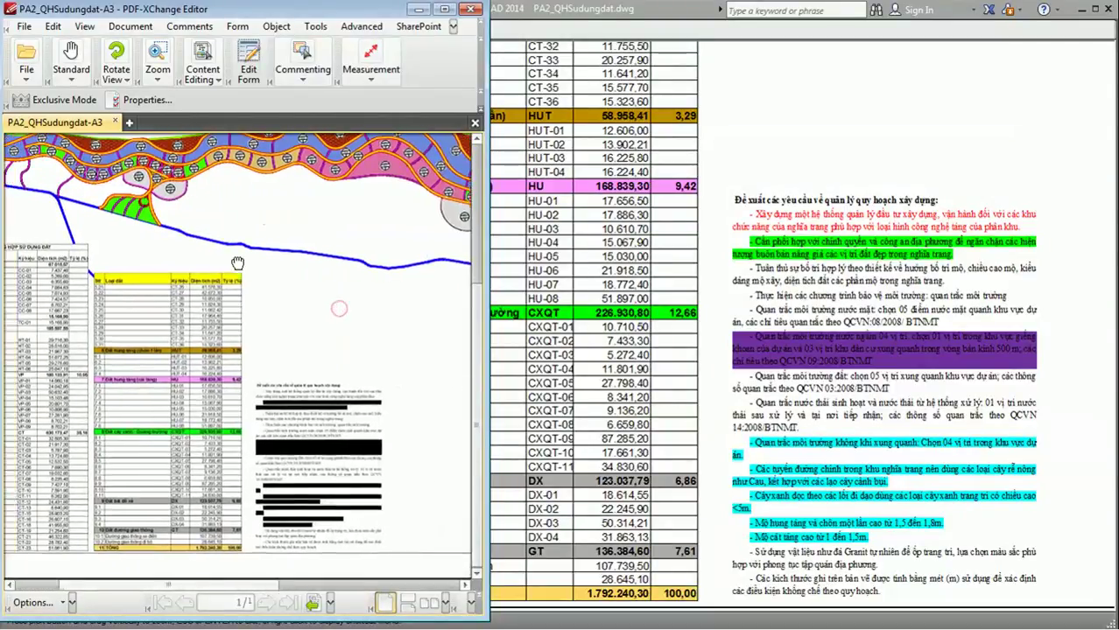
left_click_drag(238, 263, 307, 267)
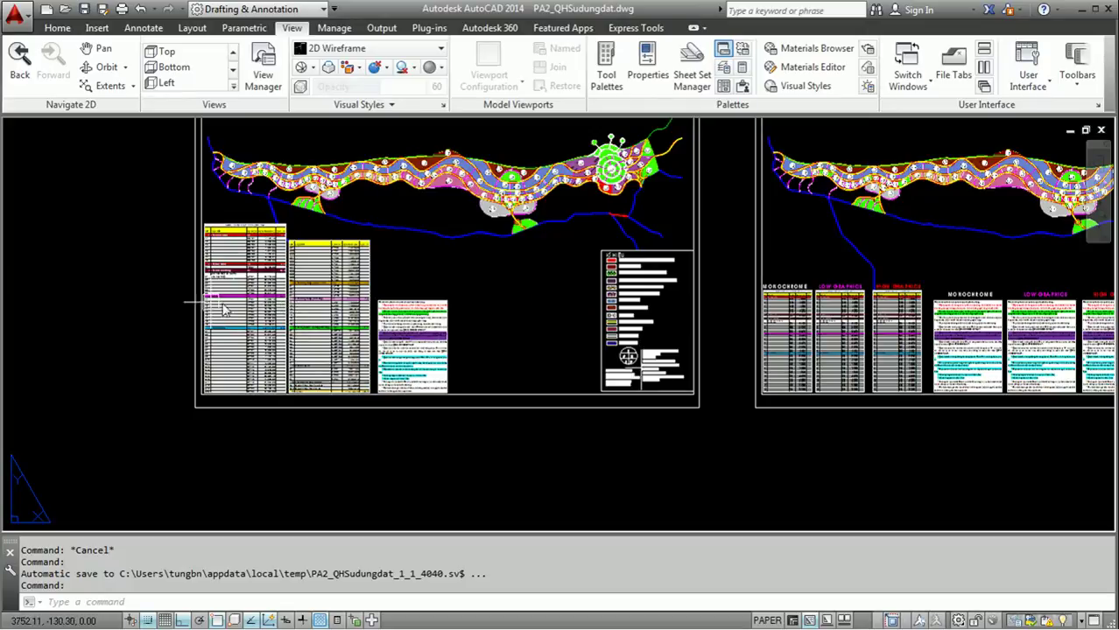
Step: Select the left embedded Excel table and show its Properties
middle_click_drag(193, 305, 209, 329)
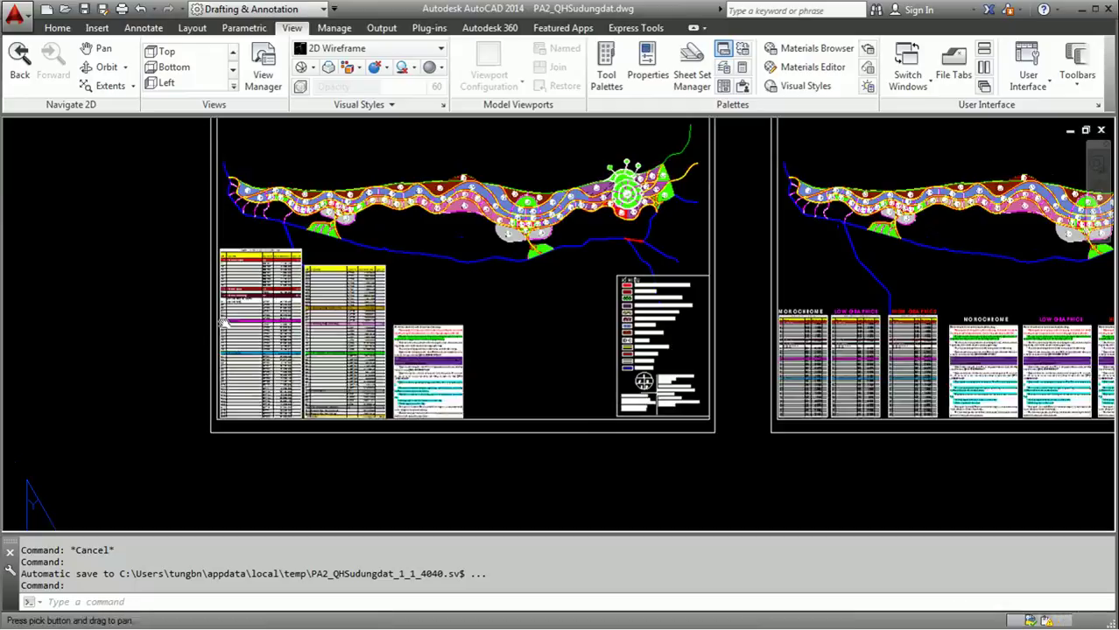
left_click(253, 248)
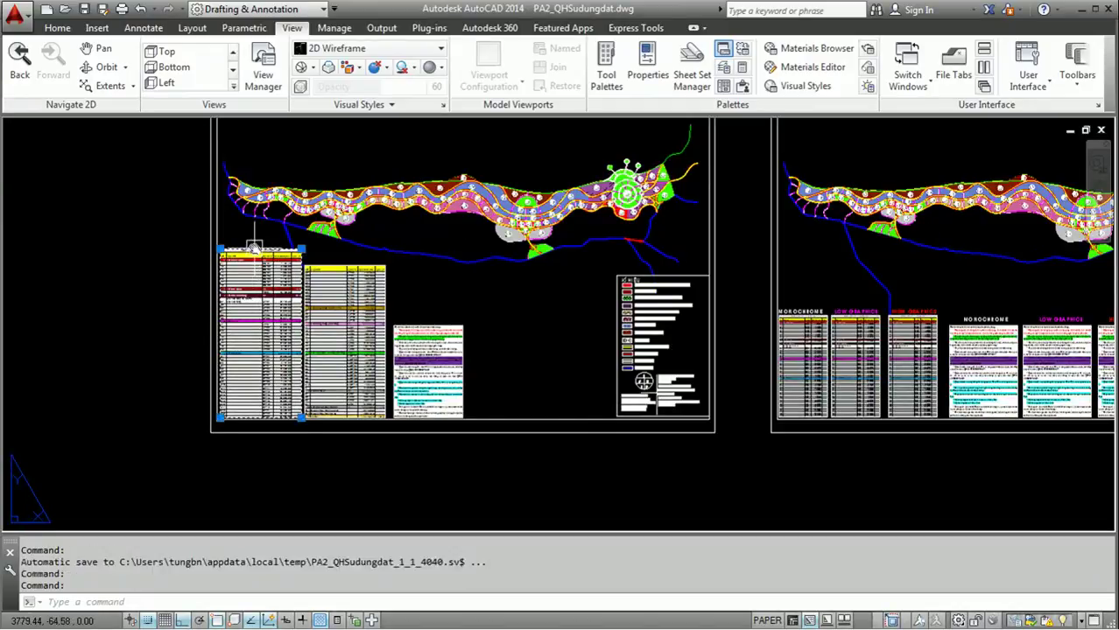
right_click(253, 248)
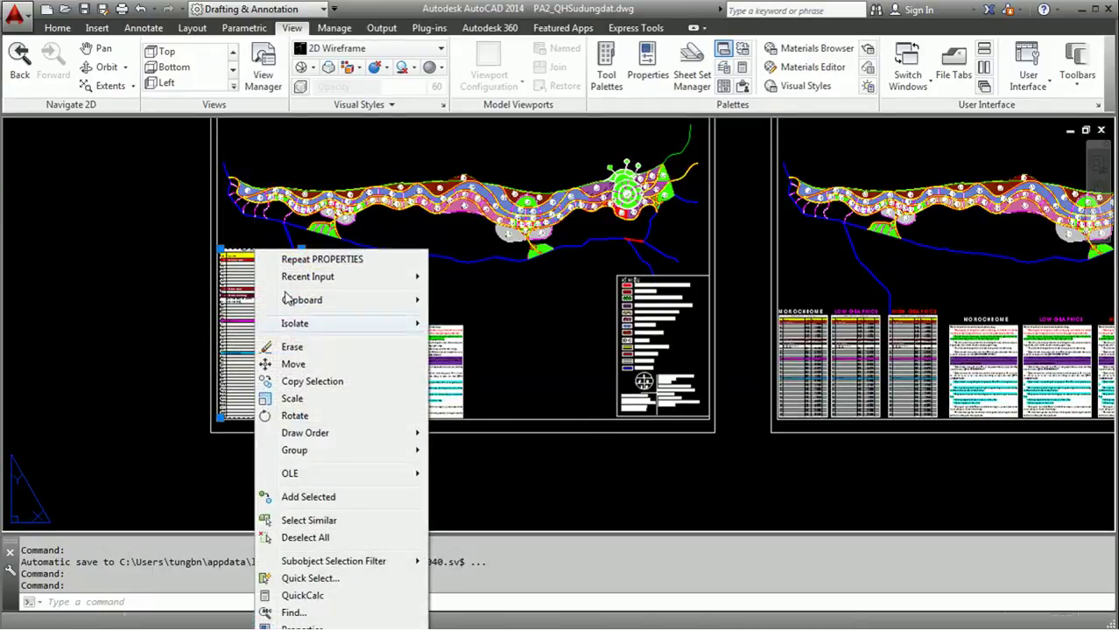
left_click(322, 627)
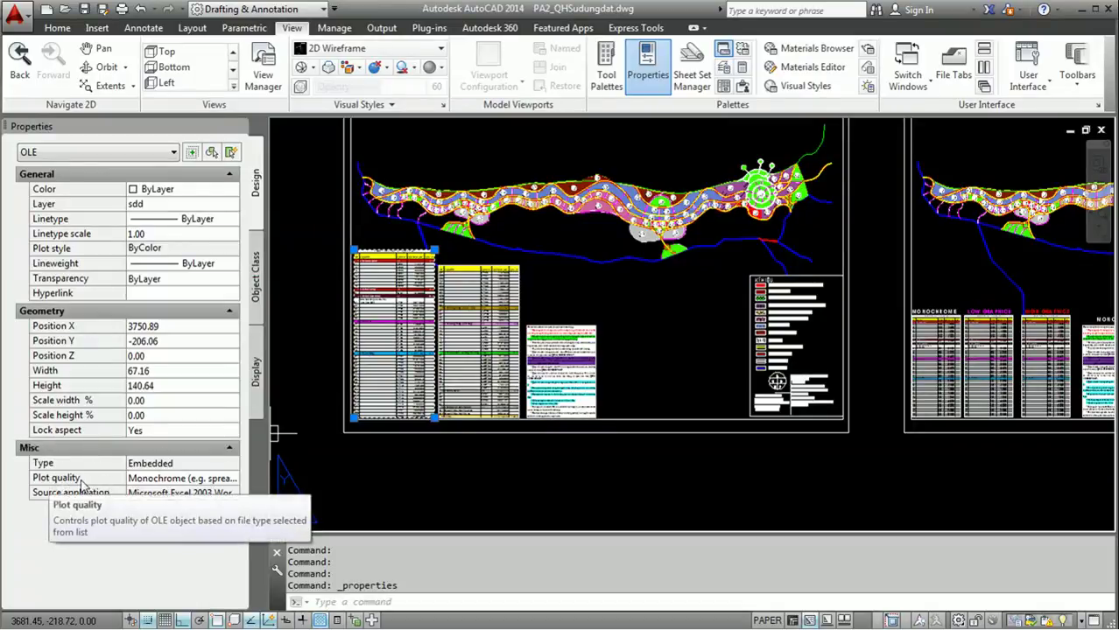
Step: Change the left Excel table's Plot quality from Monochrome to High graphics, then deselect it
left_click(231, 481)
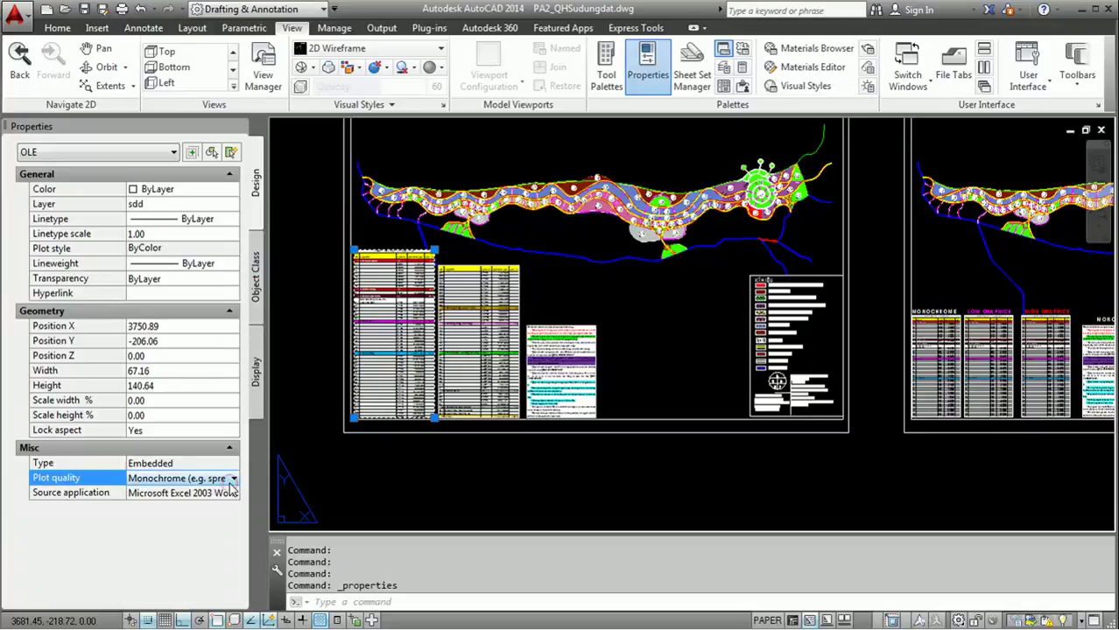
left_click(232, 480)
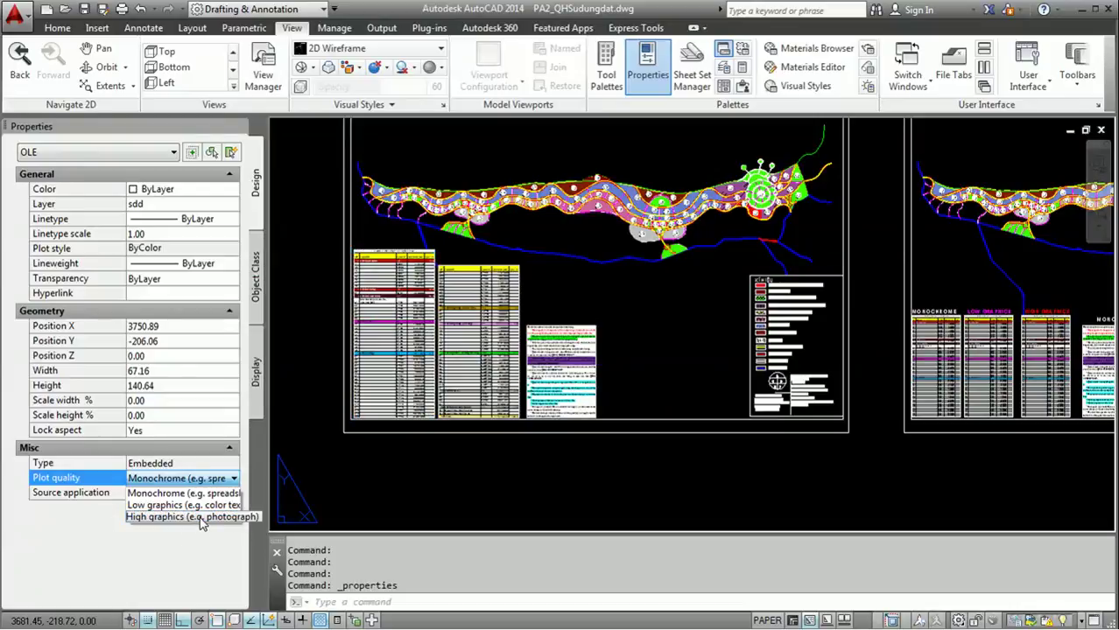
left_click(201, 517)
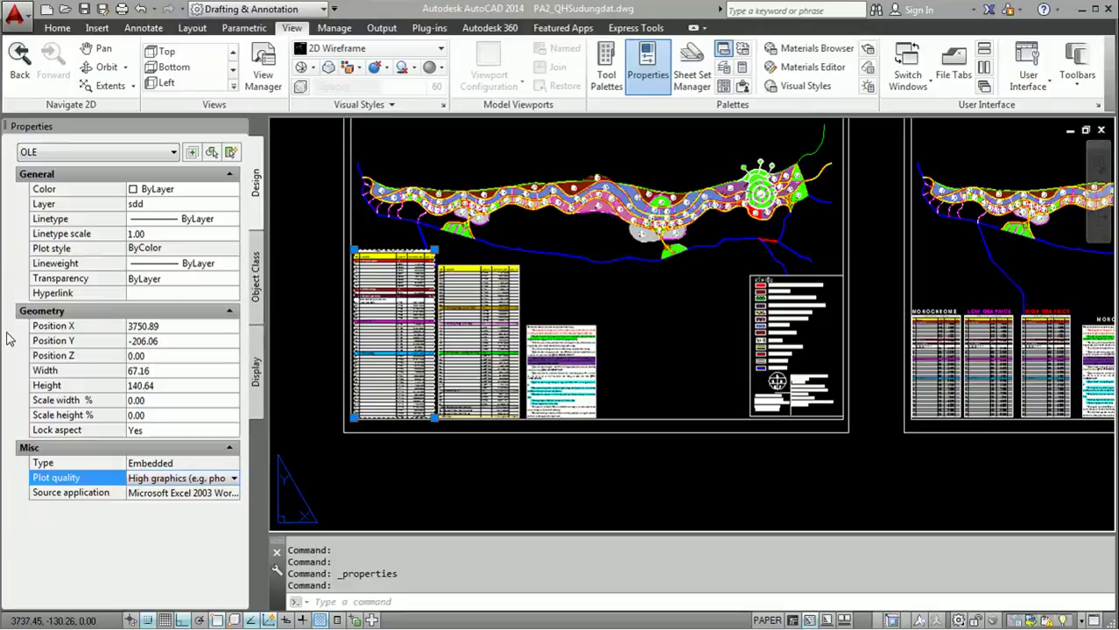
key("Escape")
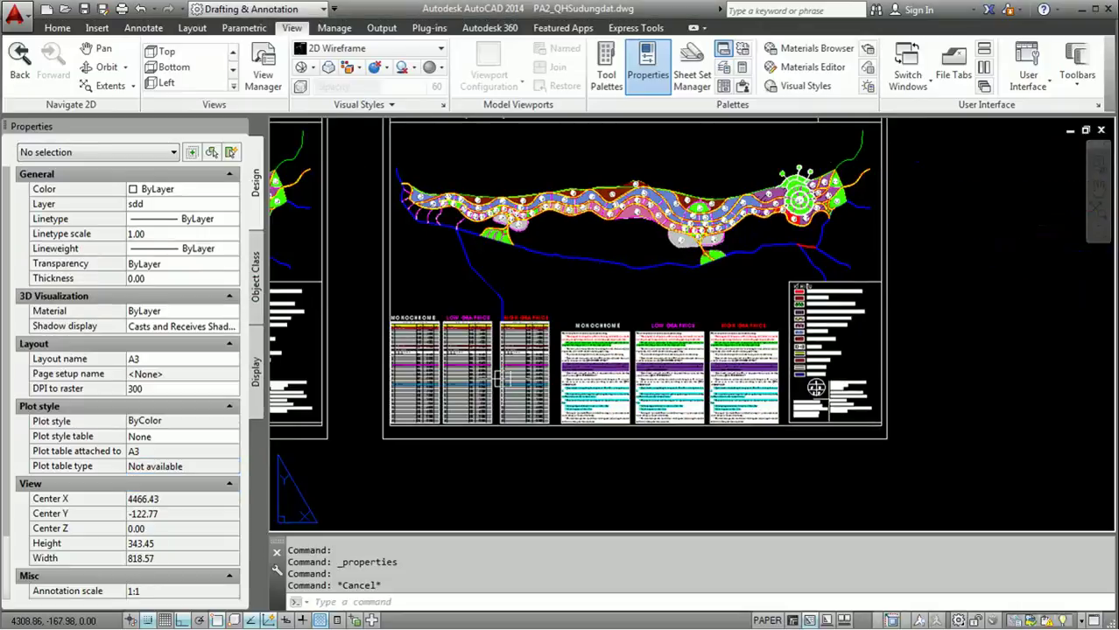
scroll(492, 378, "up", 2)
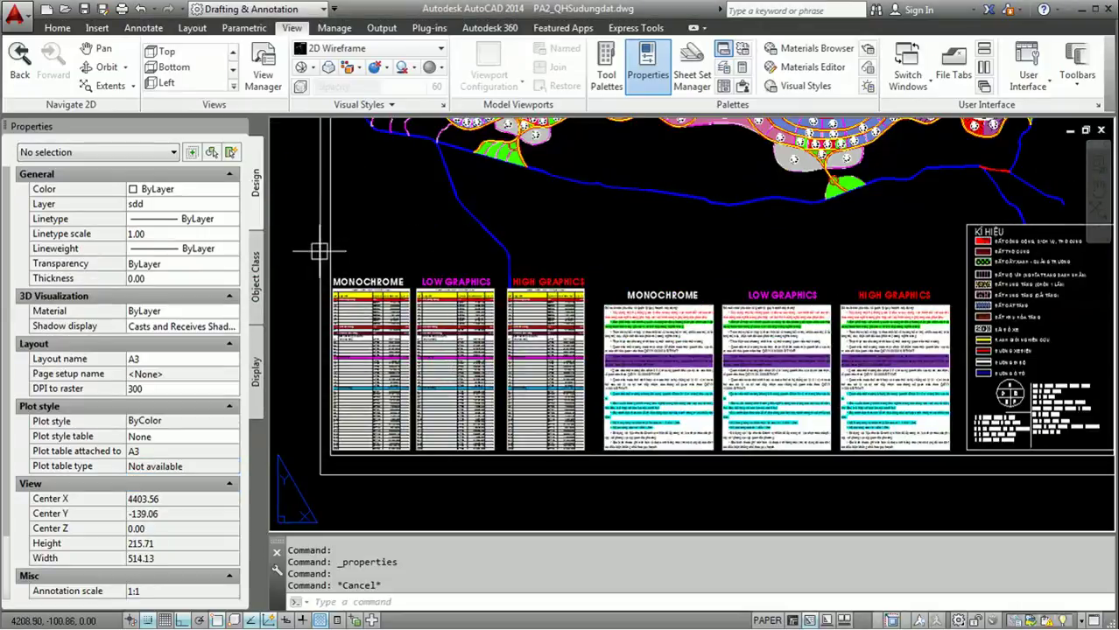
scroll(383, 277, "up", 2)
key("Escape")
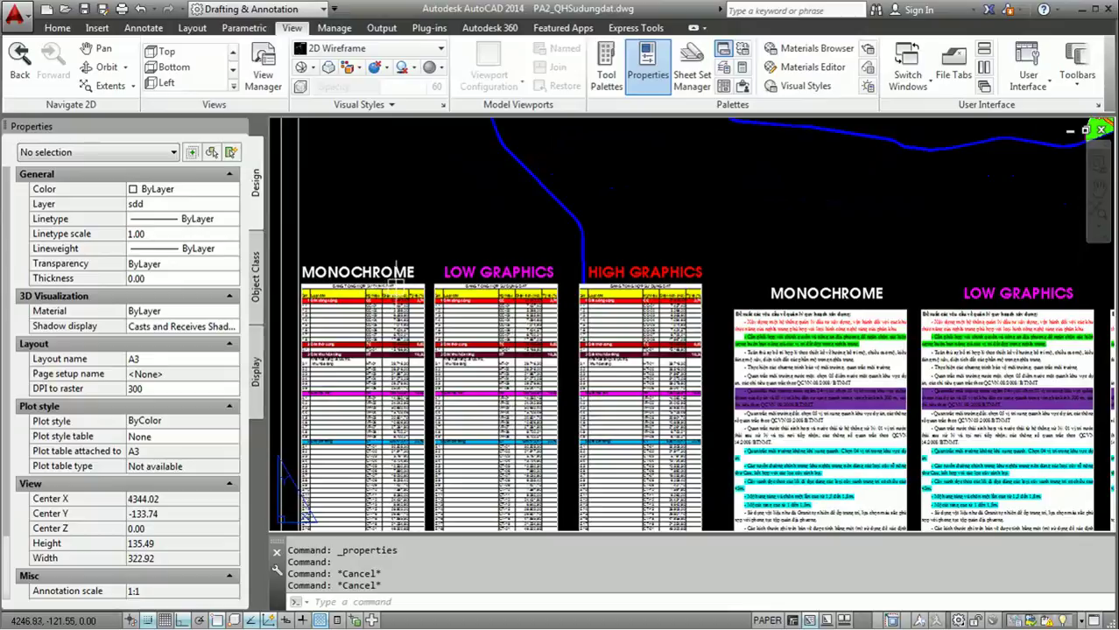
middle_click_drag(475, 245, 587, 190)
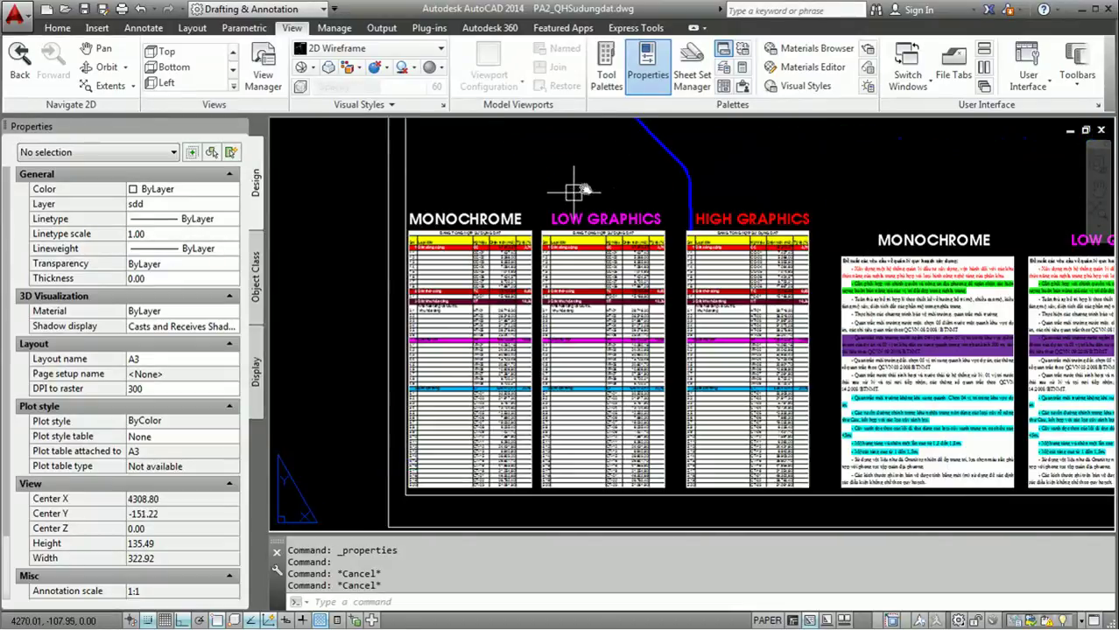
middle_click_drag(637, 238, 492, 240)
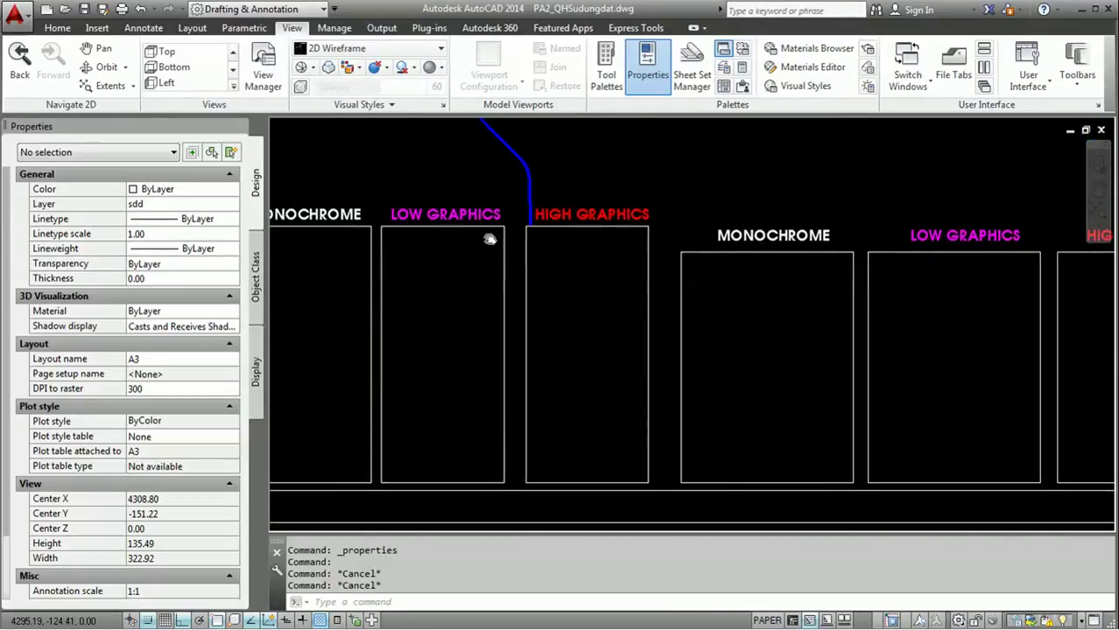
scroll(594, 242, "down", 2)
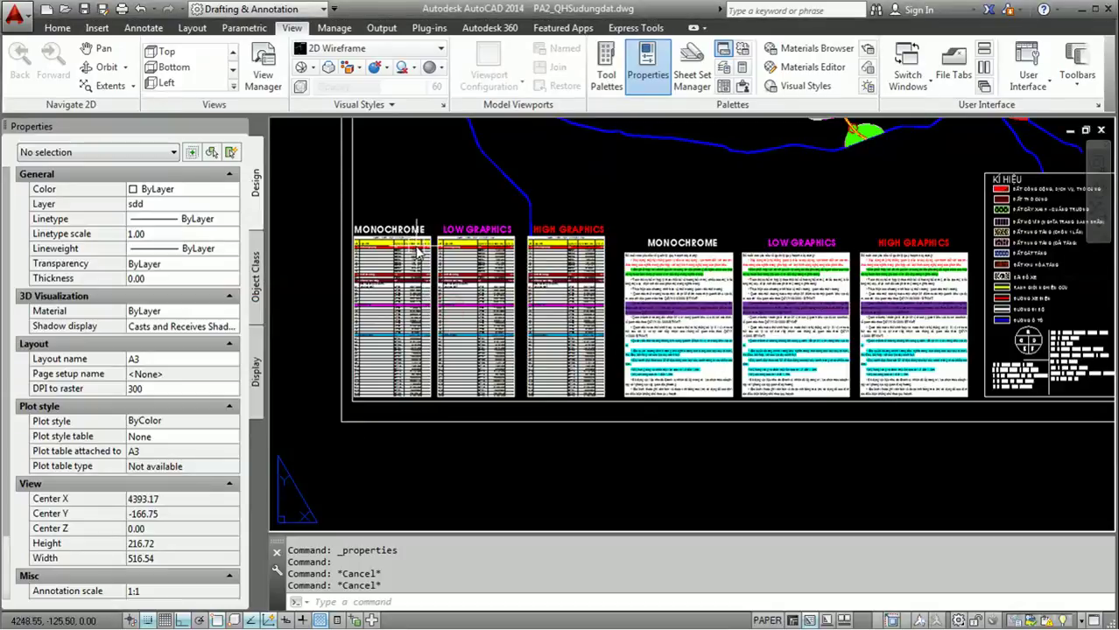
key("Escape")
scroll(449, 247, "up", 2)
mouse_move(899, 236)
middle_mouse_down()
mouse_move(607, 233)
mouse_move(929, 270)
middle_mouse_up()
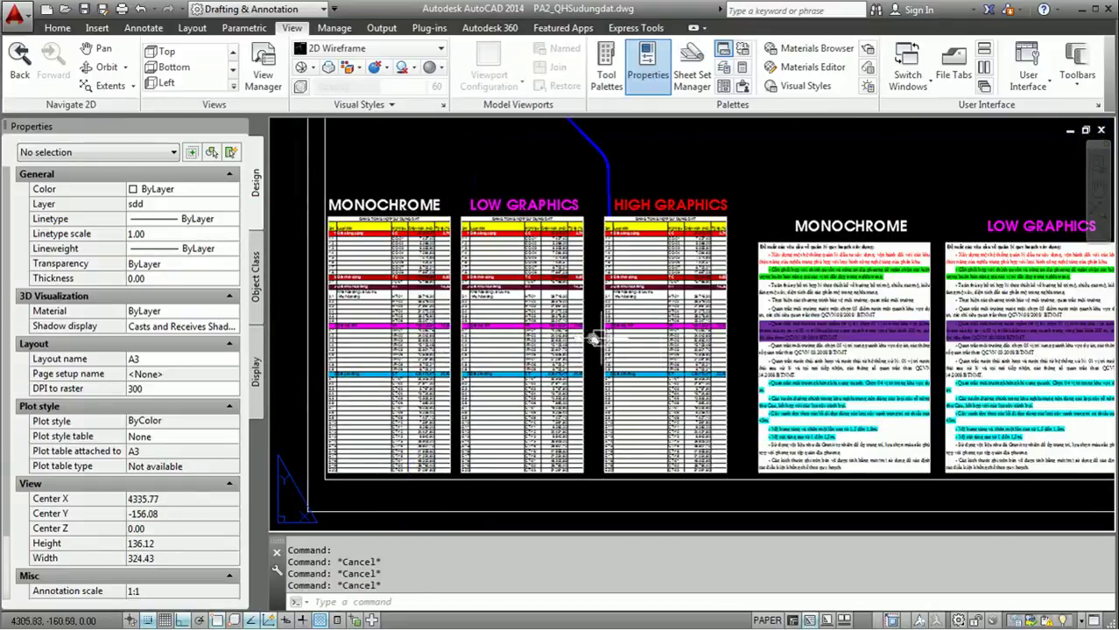
middle_click_drag(431, 277, 473, 271)
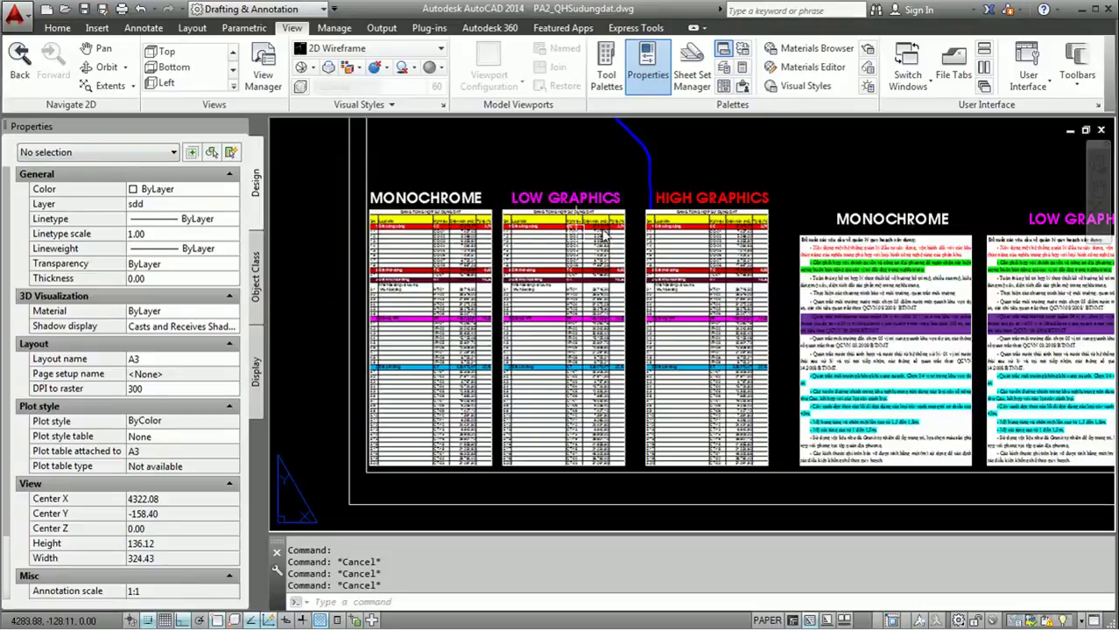
middle_click_drag(479, 213, 505, 219)
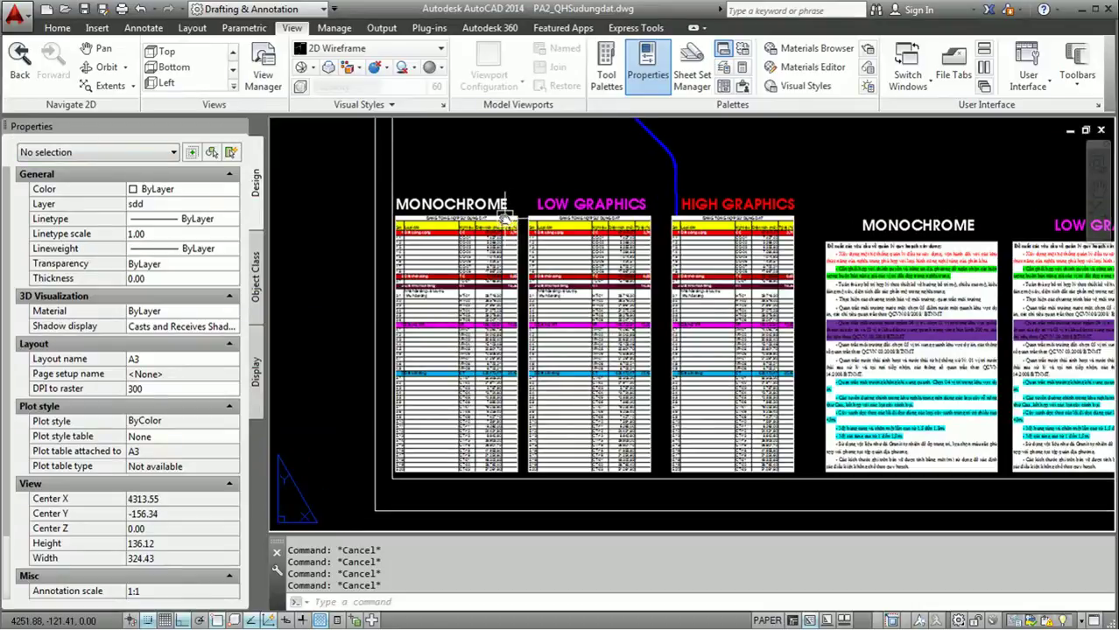
left_click(385, 247)
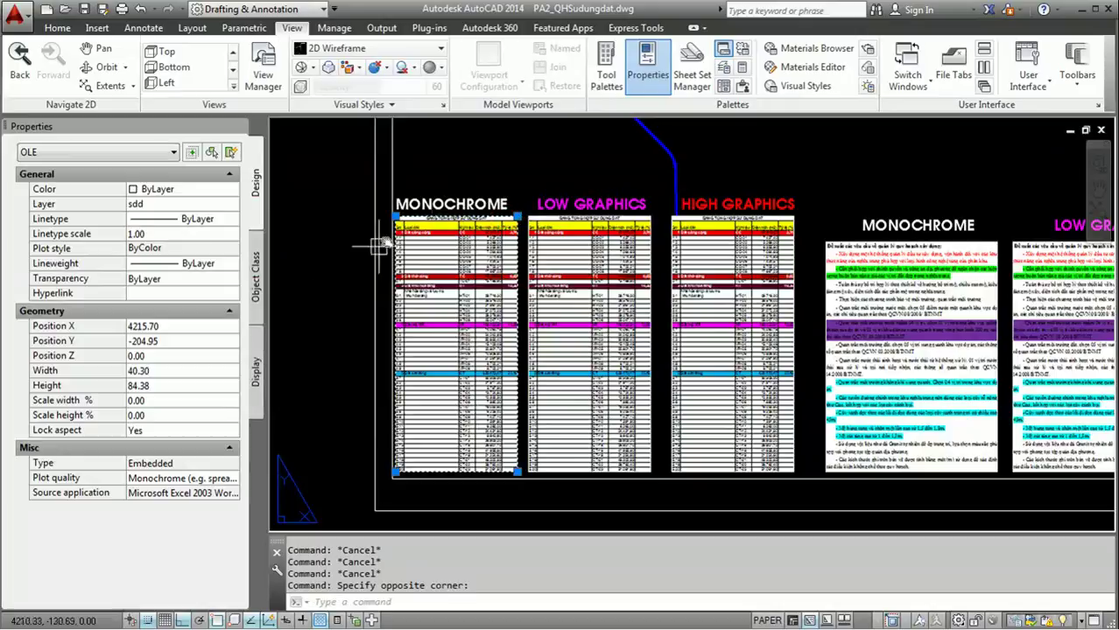
Step: Set the LOW GRAPHICS Excel table's Plot quality to Low graphics
left_click(208, 494)
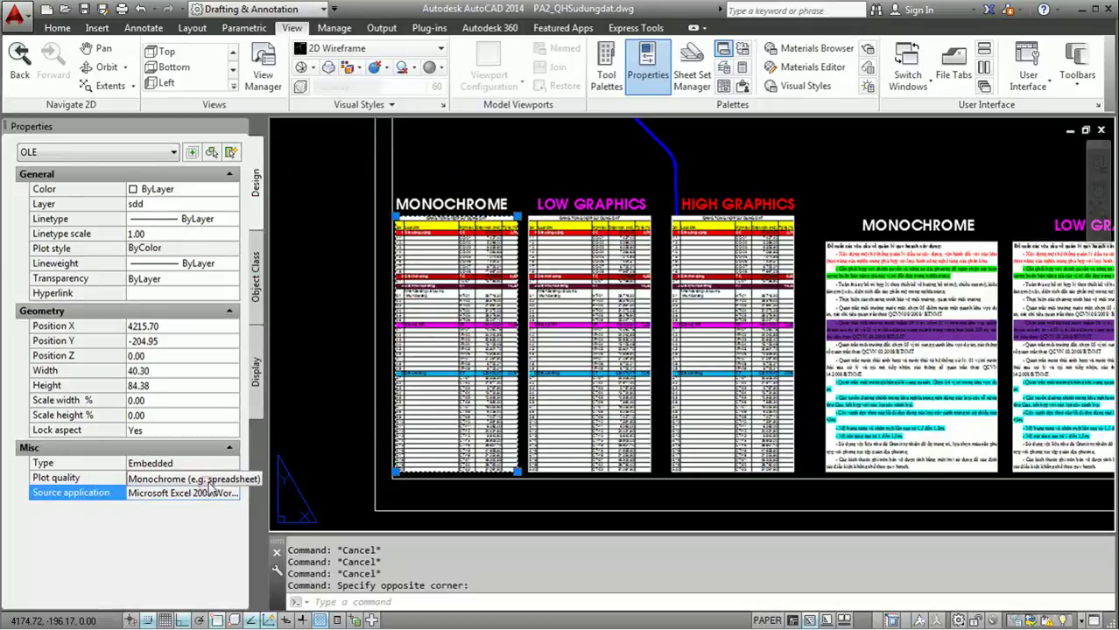
key("Escape")
left_click(663, 252)
left_click(624, 271)
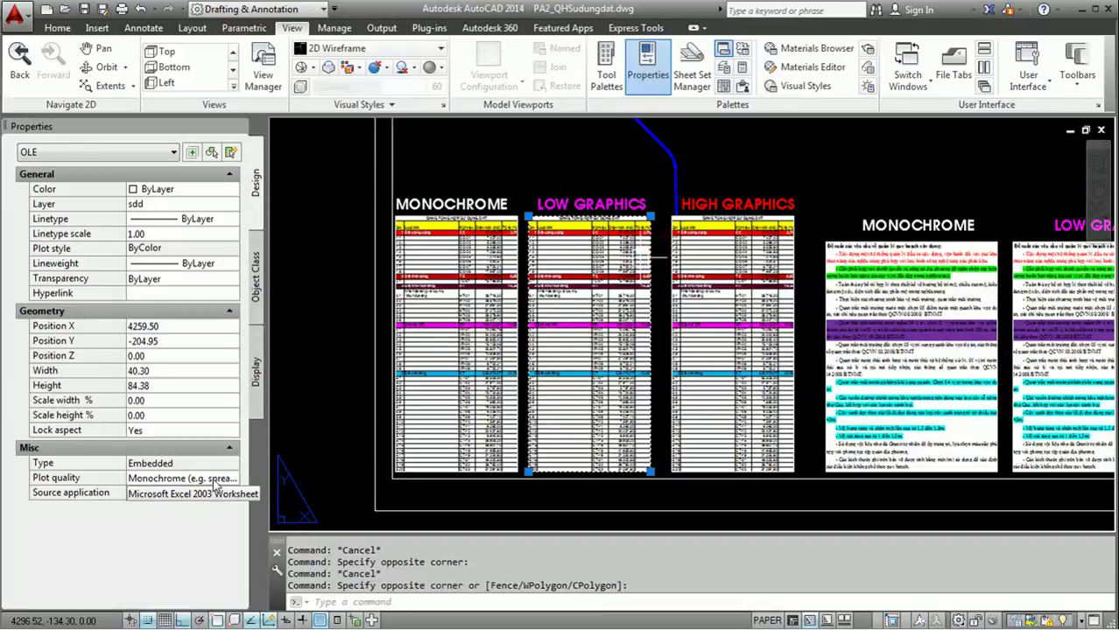
left_click(215, 479)
left_click(166, 505)
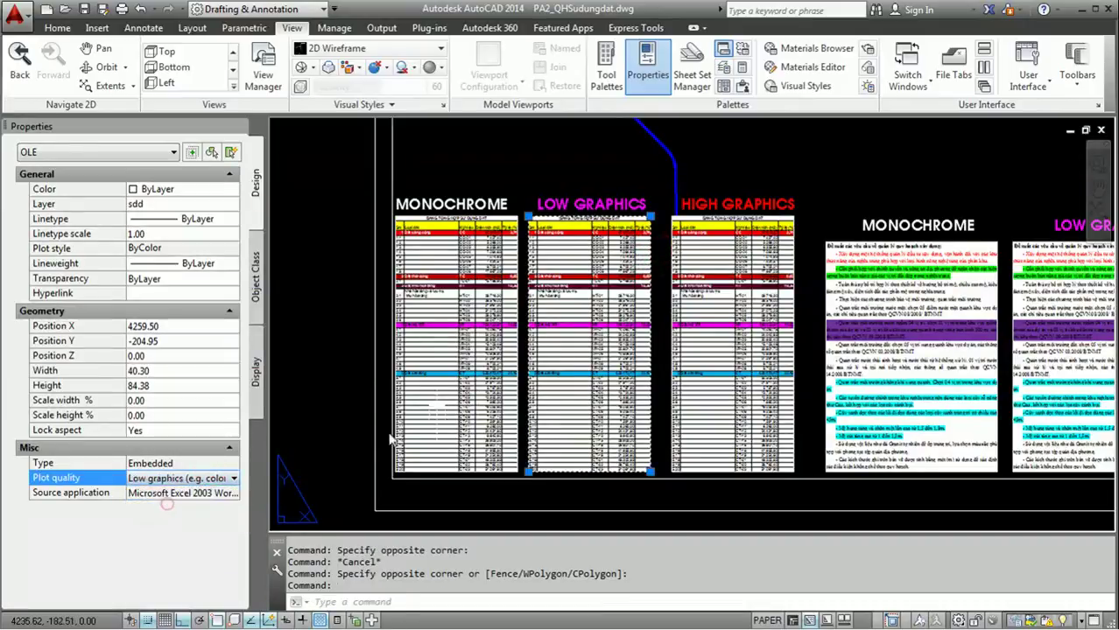
key("Escape")
Step: Set the HIGH GRAPHICS Excel table's Plot quality to High graphics
left_click_drag(761, 307, 696, 311)
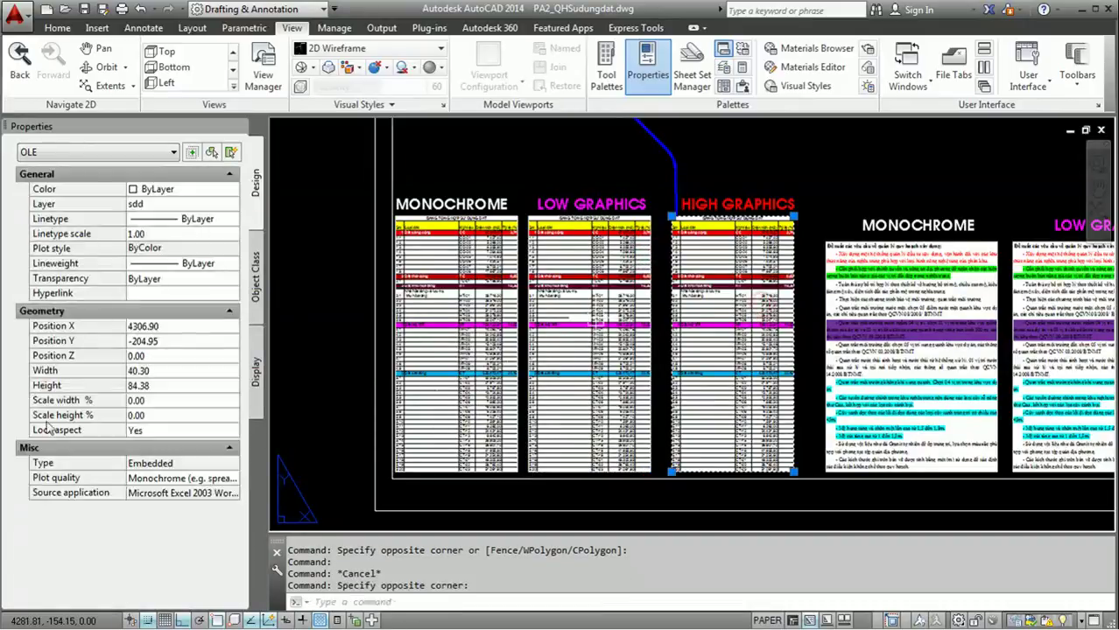
left_click(149, 479)
left_click(151, 480)
left_click(147, 517)
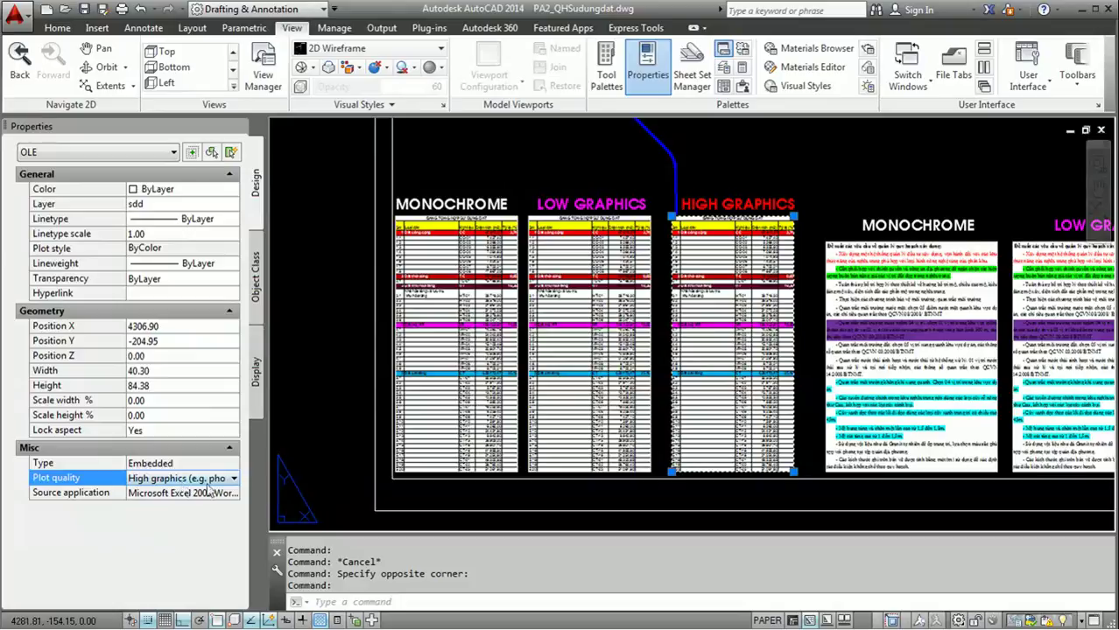
middle_click_drag(860, 288, 547, 278)
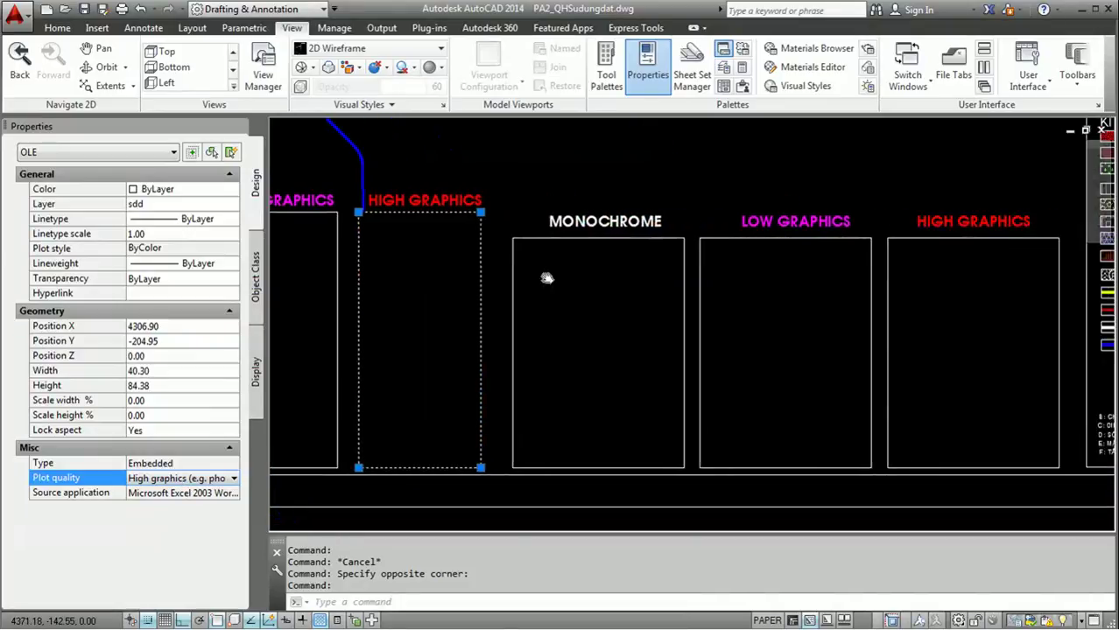
key("Escape")
Step: Set the LOW GRAPHICS Word table's Plot quality to Low graphics
left_click(548, 278)
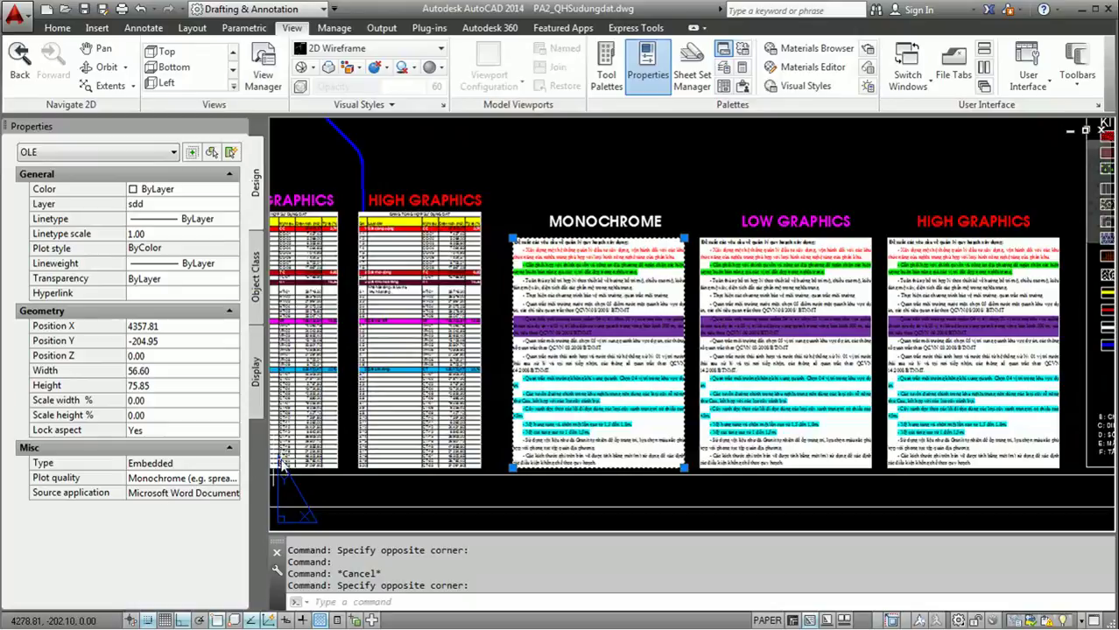
key("Escape")
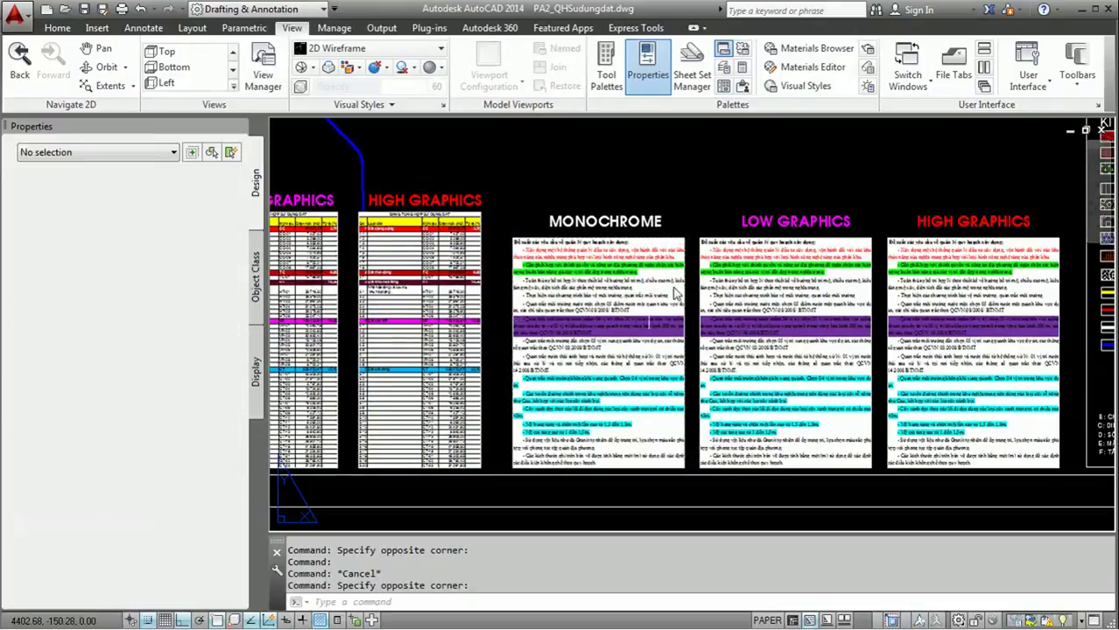
key("Escape")
left_click(178, 480)
left_click(179, 480)
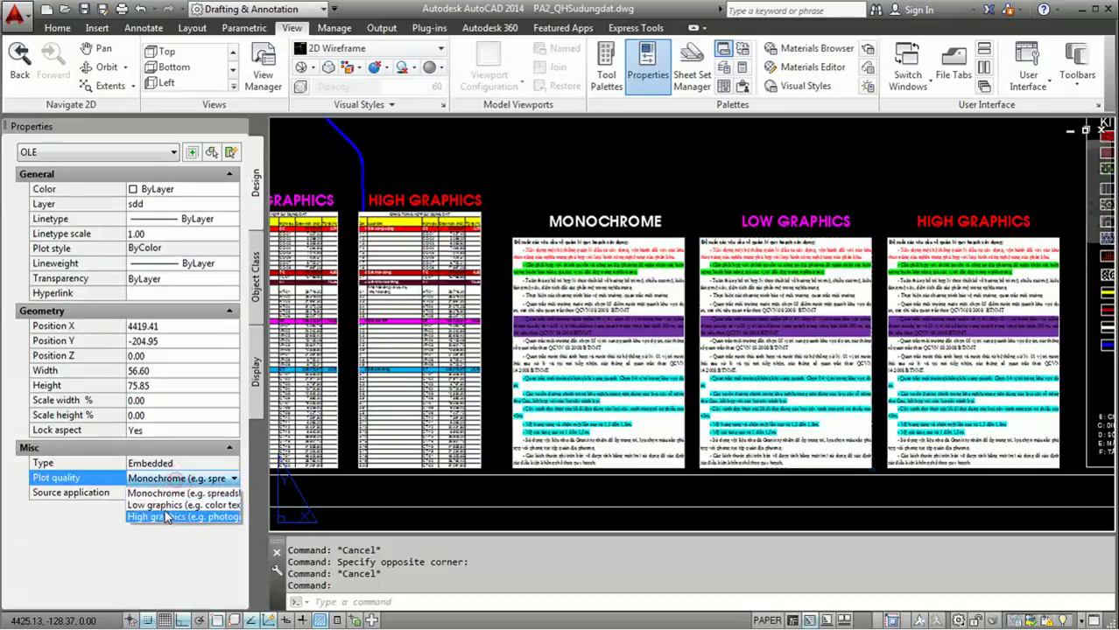
left_click(169, 506)
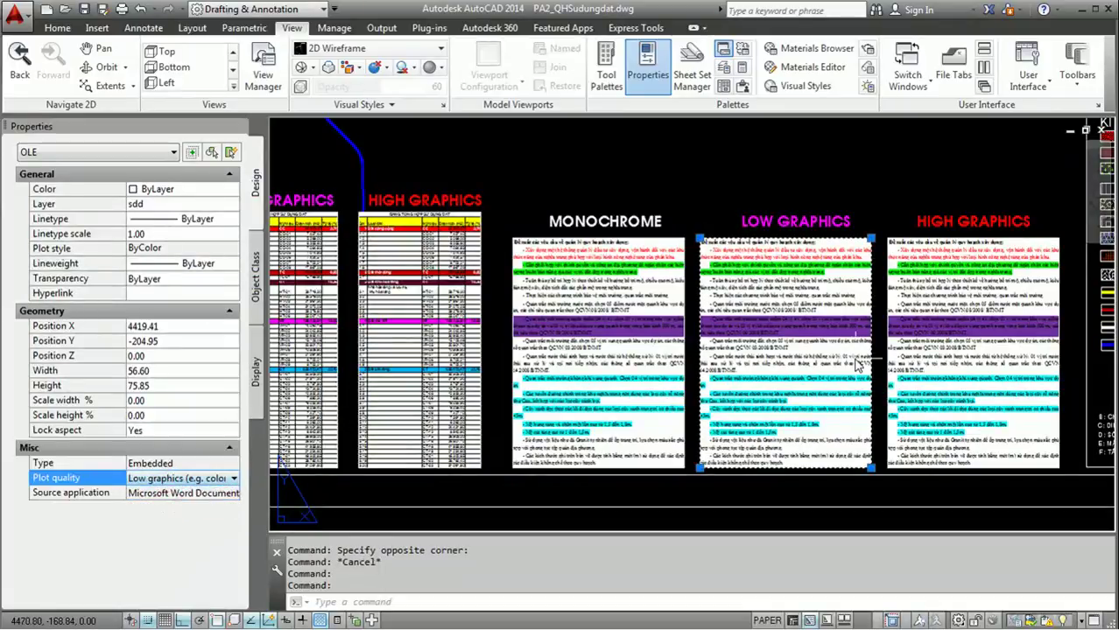
Step: Set the HIGH GRAPHICS Word table's Plot quality to High graphics and deselect it
middle_click_drag(771, 350, 537, 344)
left_click(657, 226)
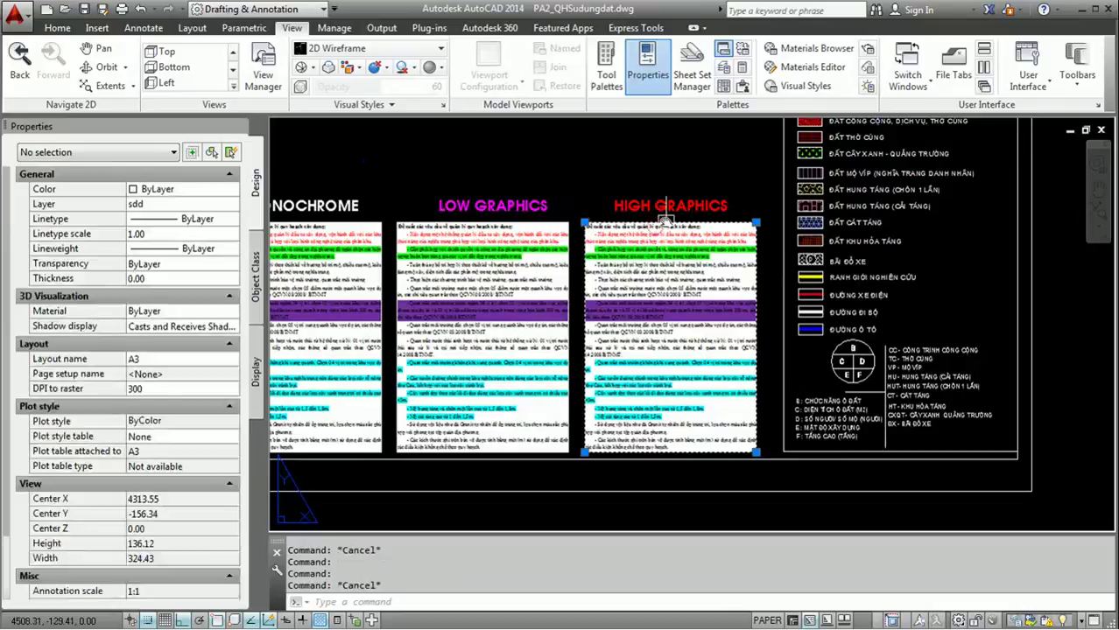
left_click(203, 482)
left_click(201, 479)
left_click(193, 518)
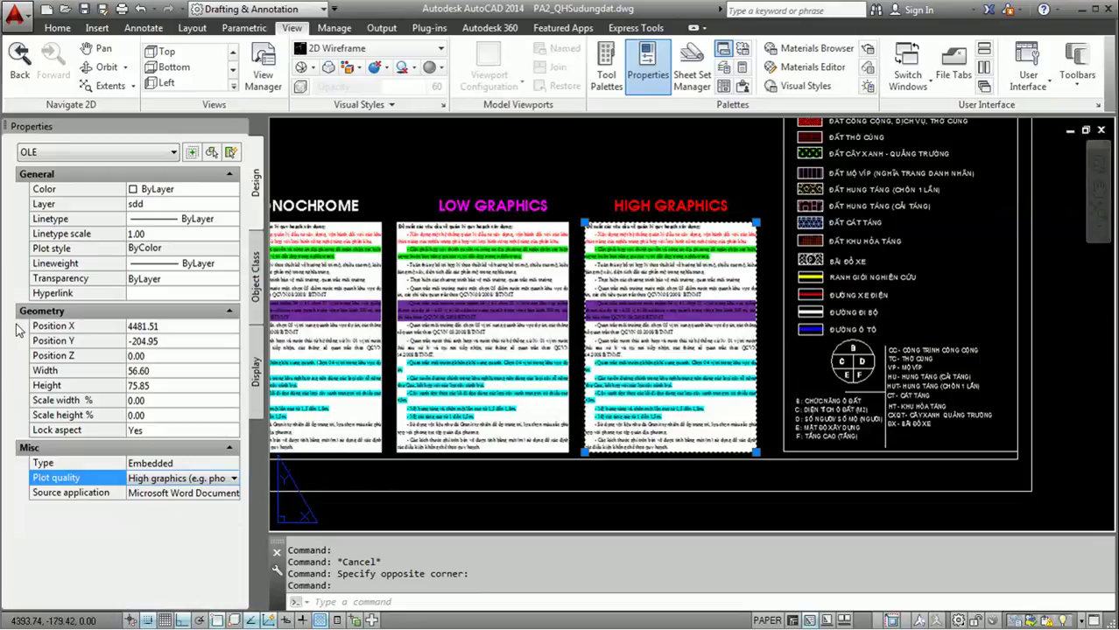
key("Escape")
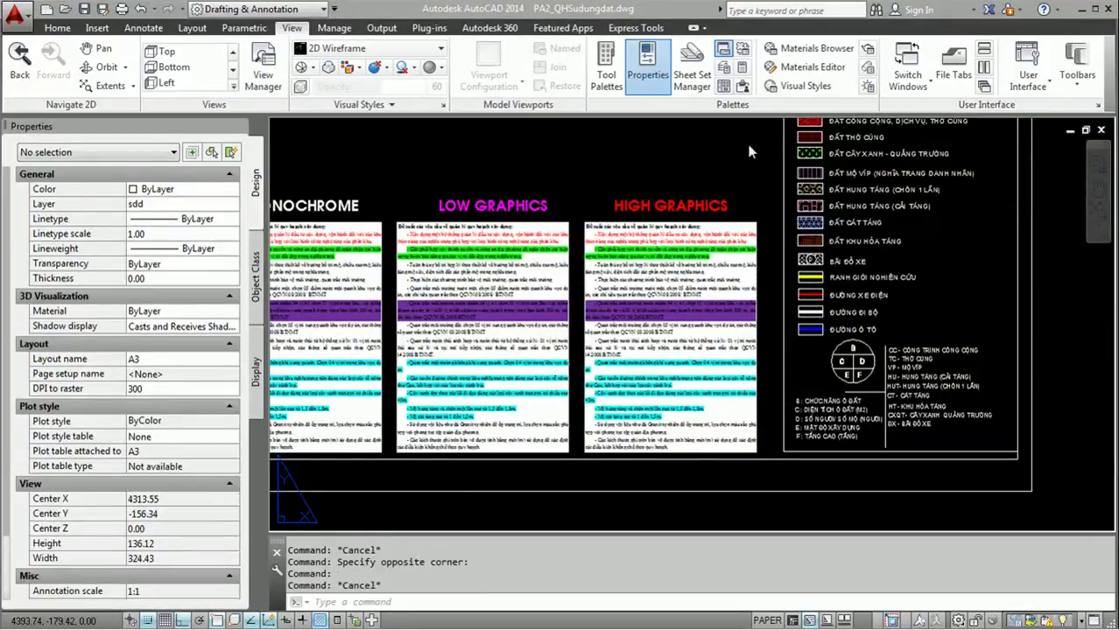
scroll(706, 178, "down", 4)
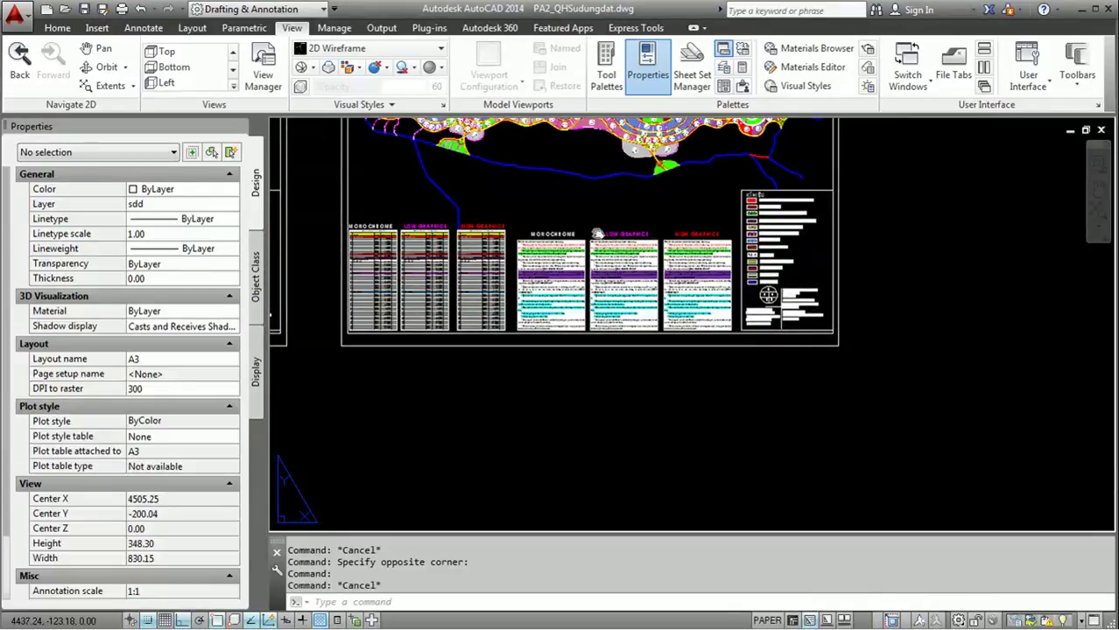
key("ctrl+p")
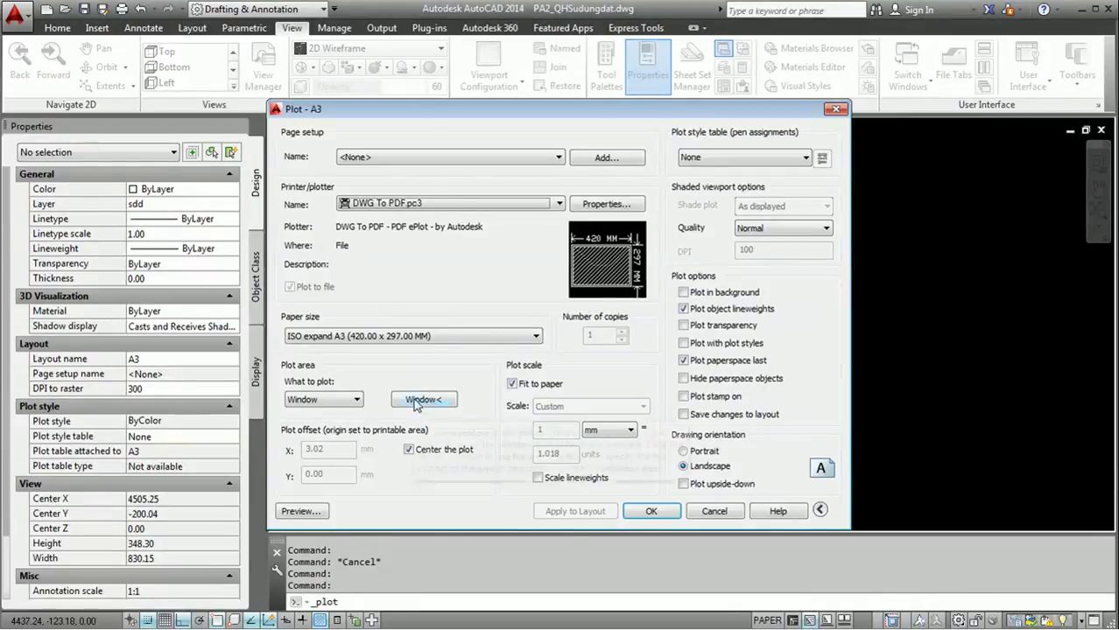
Step: Pick a new plot window on the sheet and apply the settings to the layout
left_click(423, 399)
scroll(348, 341, "up", 4)
left_click(345, 337)
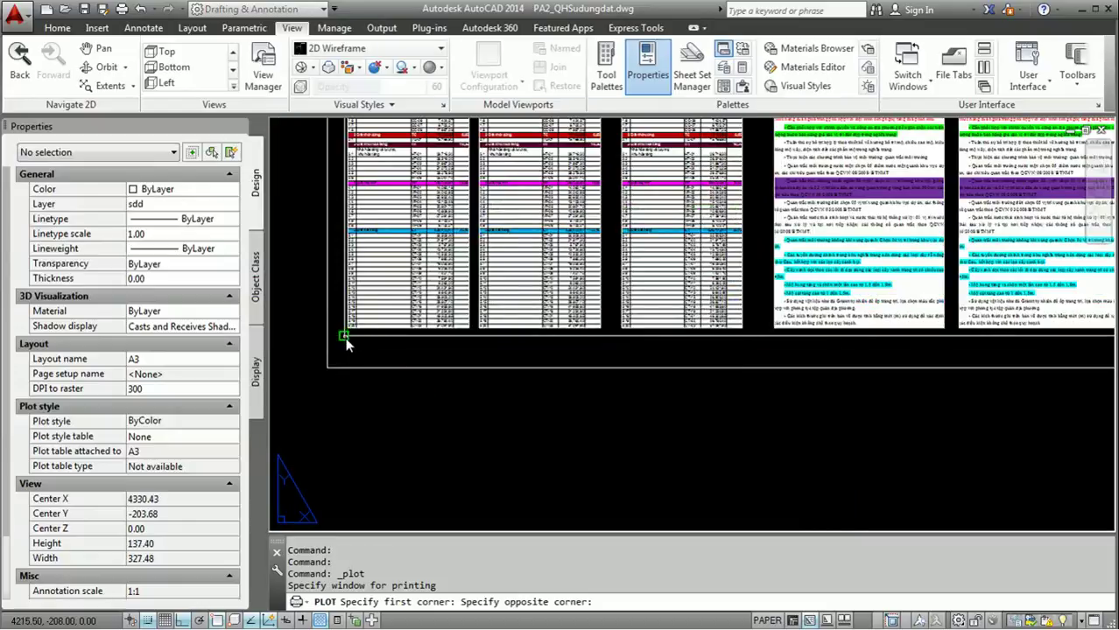
scroll(359, 349, "down", 3)
scroll(386, 357, "down", 5)
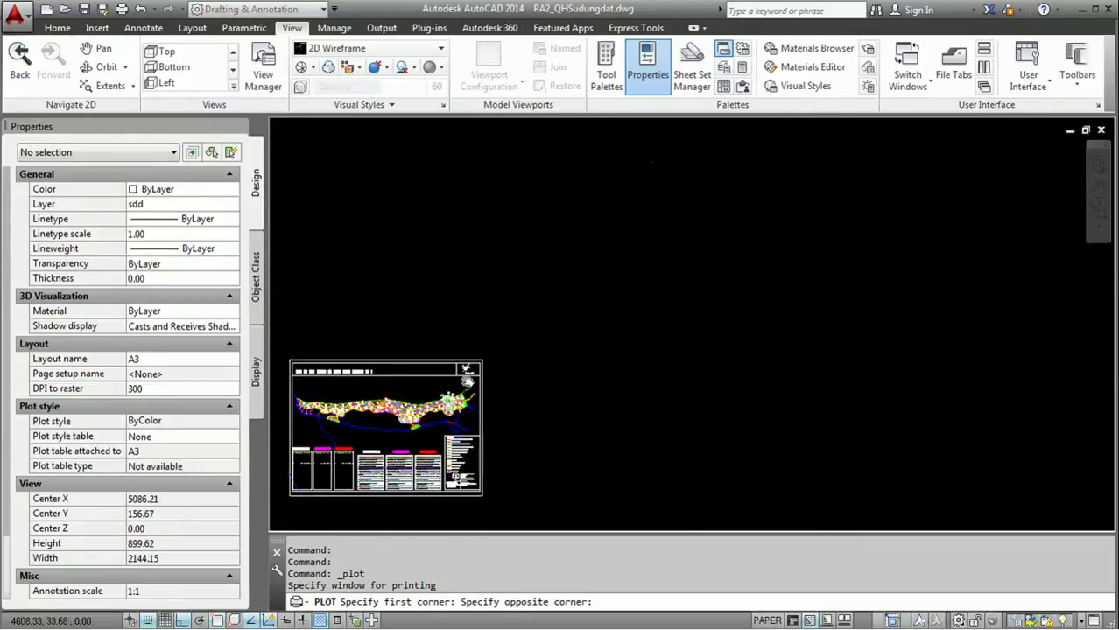
scroll(502, 359, "up", 6)
left_click(499, 356)
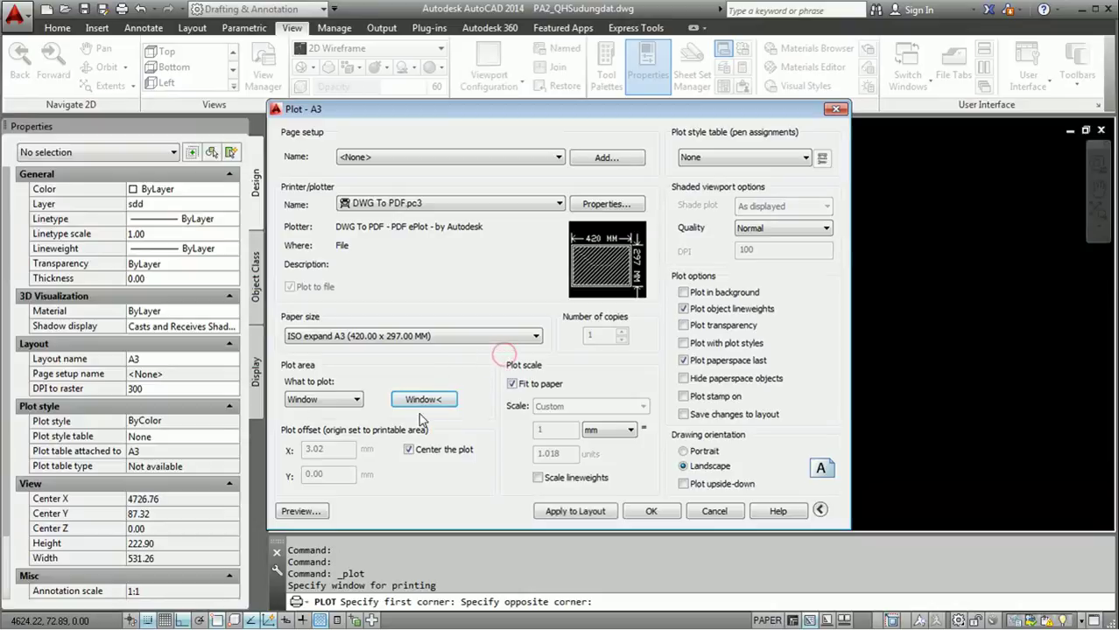
left_click(574, 515)
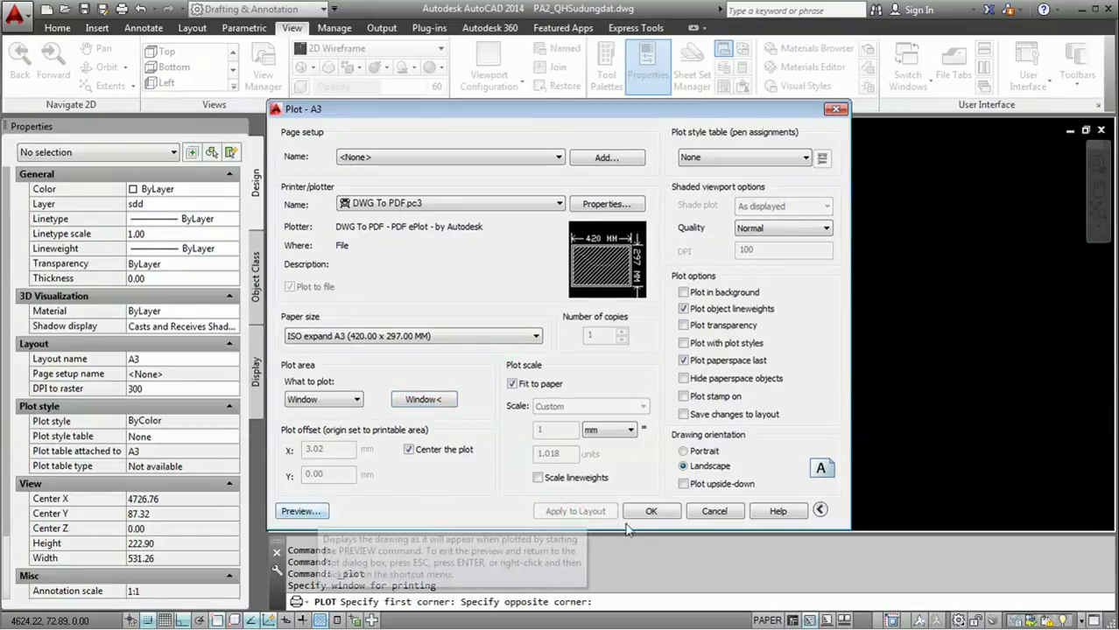
Step: Plot the layout to a PDF named PA2_QHSudungdat-A3-Plot
left_click(652, 513)
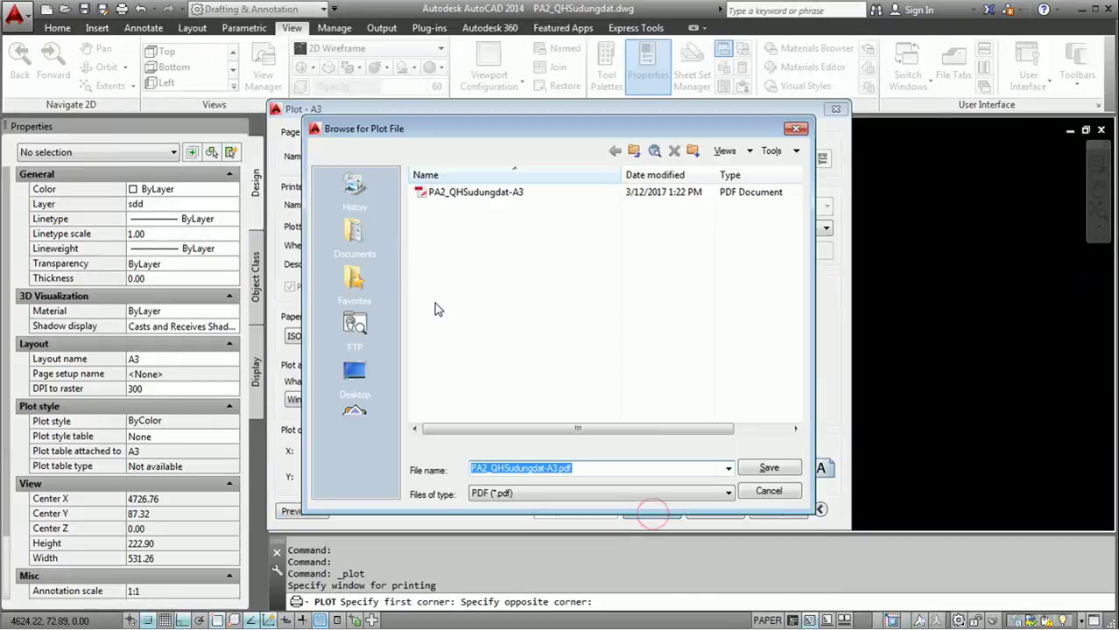
left_click(567, 467)
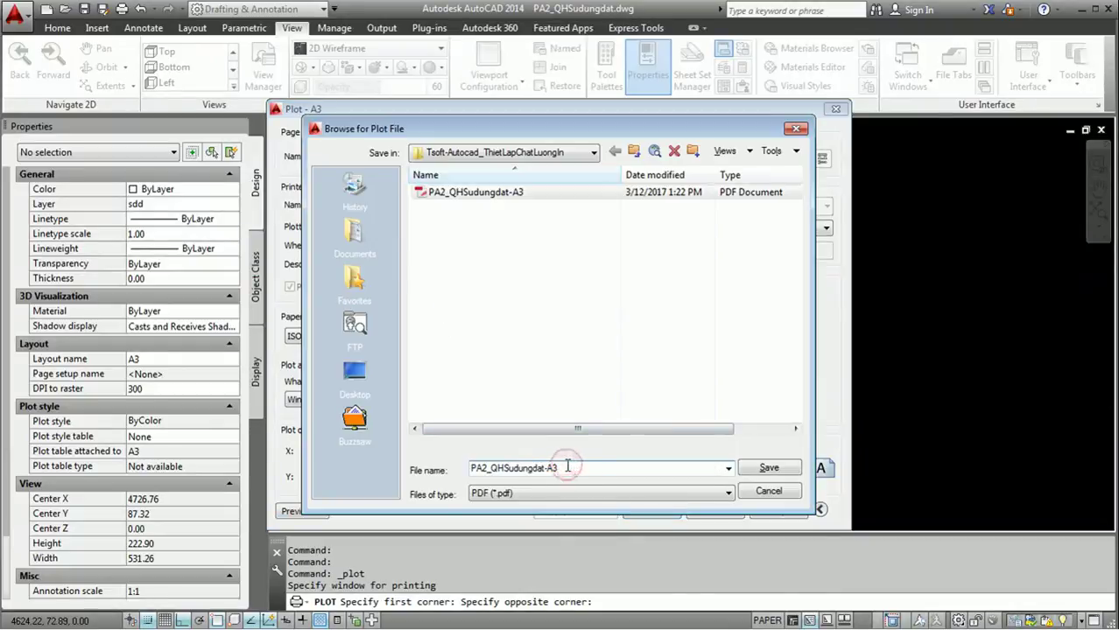
type("-Plot")
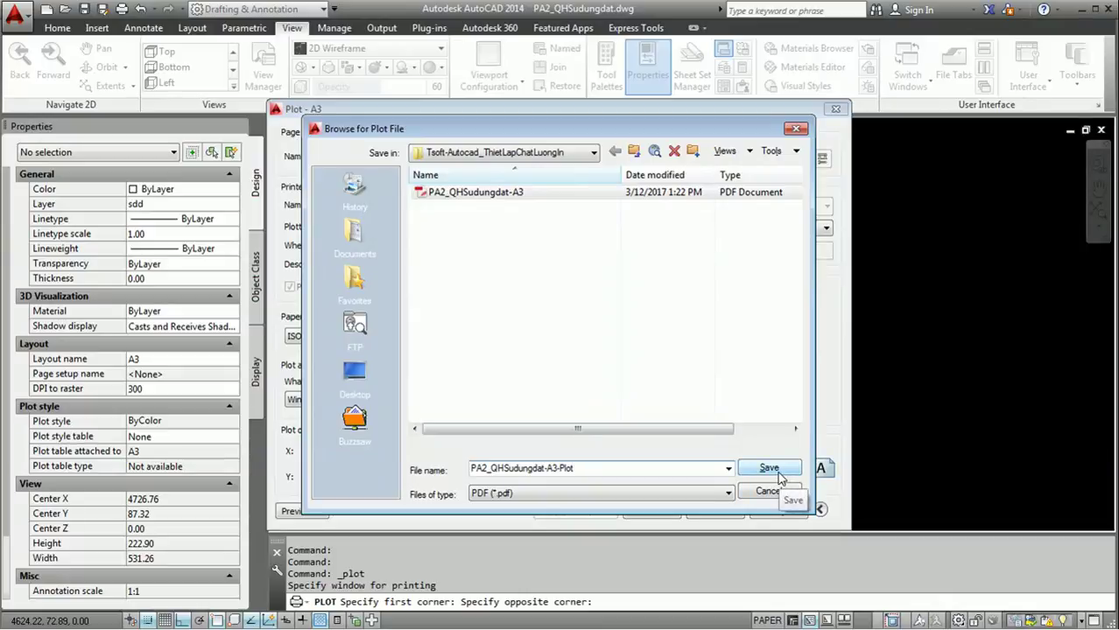
left_click(769, 469)
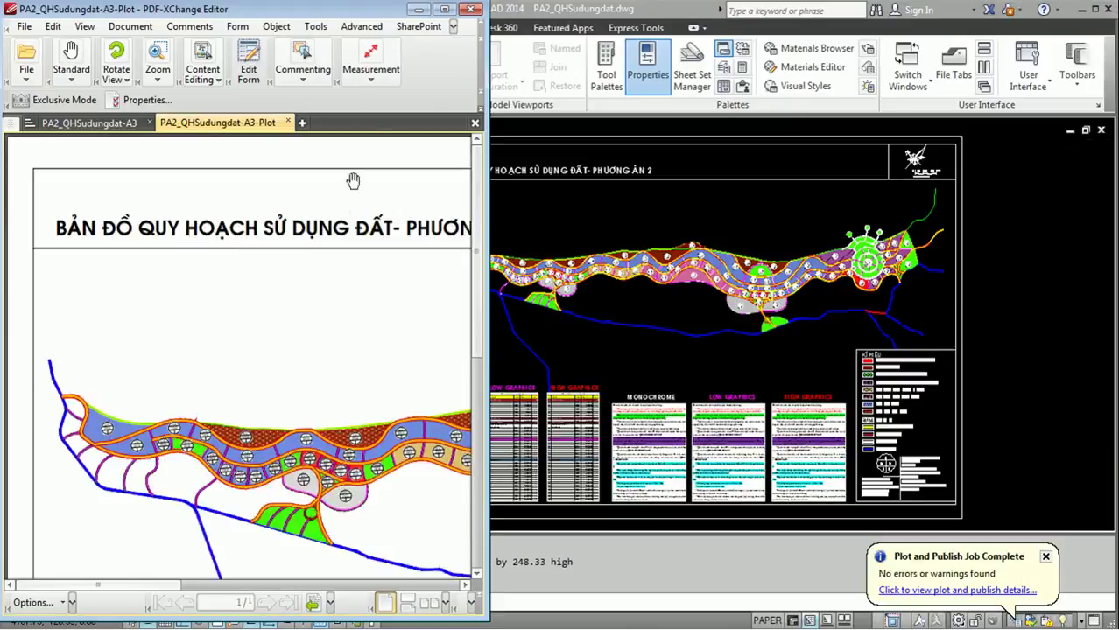
Step: Maximize the PDF-XChange Editor window showing the plotted PA2_QHSudungdat-A3-Plot PDF
left_click(449, 16)
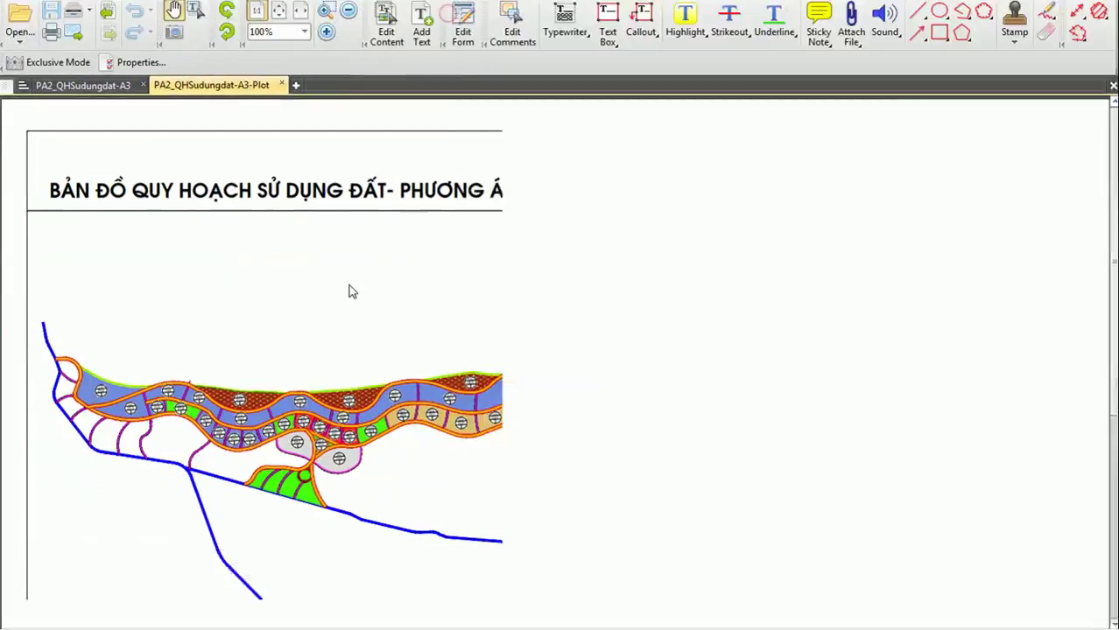
scroll(363, 350, "down", 5)
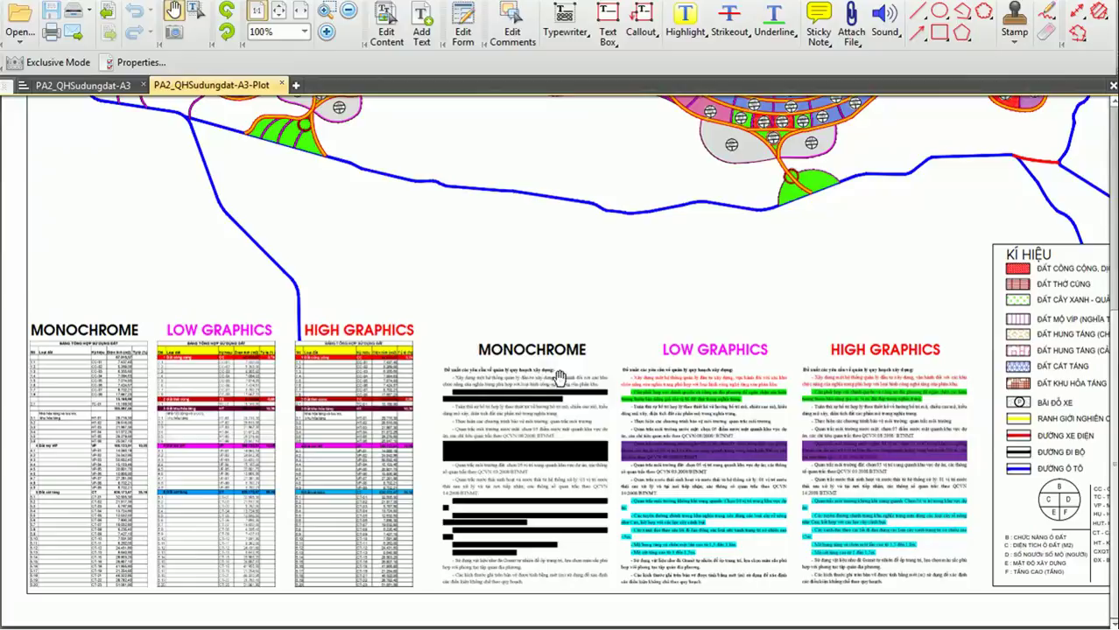
left_click(179, 361)
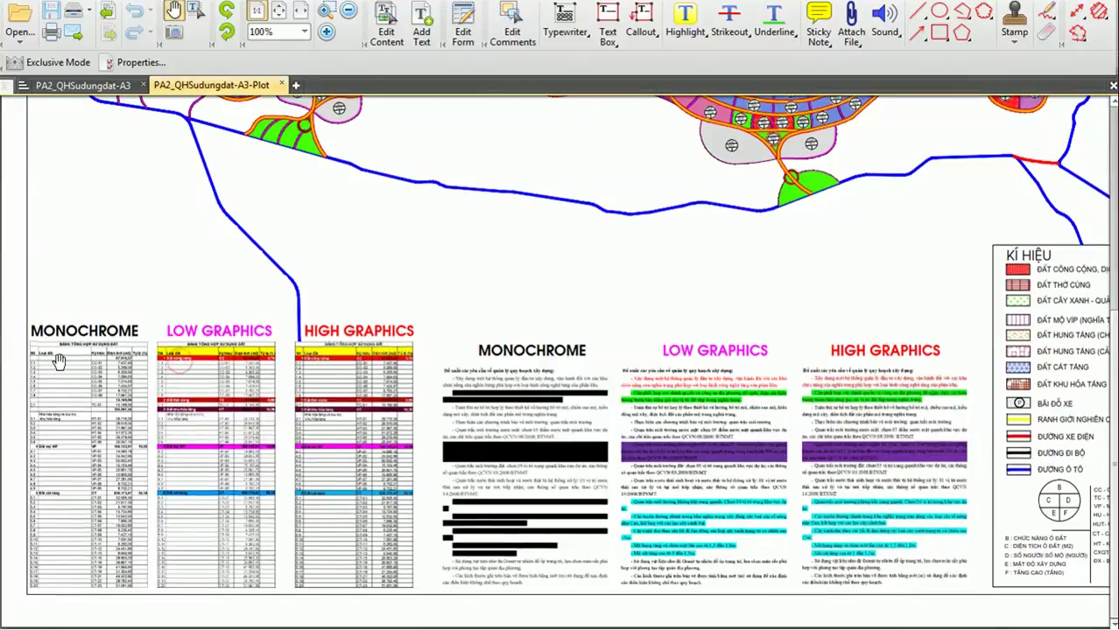
Step: Zoom into the MONOCHROME table on the plotted sheet
scroll(114, 359, "up", 1, "ctrl")
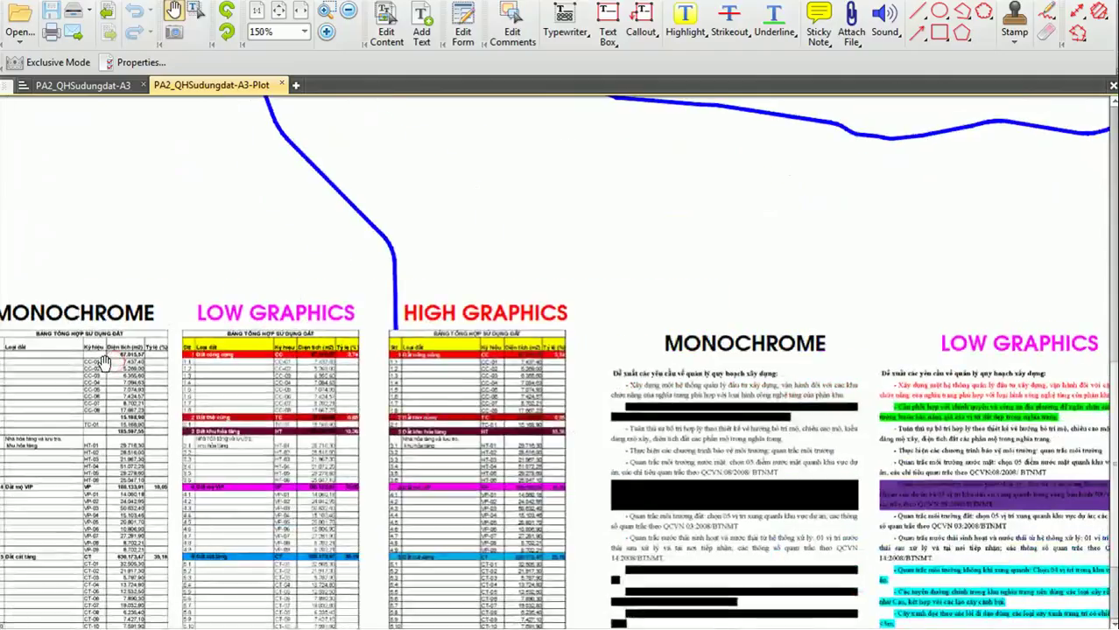
scroll(114, 359, "up", 1, "ctrl")
scroll(97, 357, "up", 1, "ctrl")
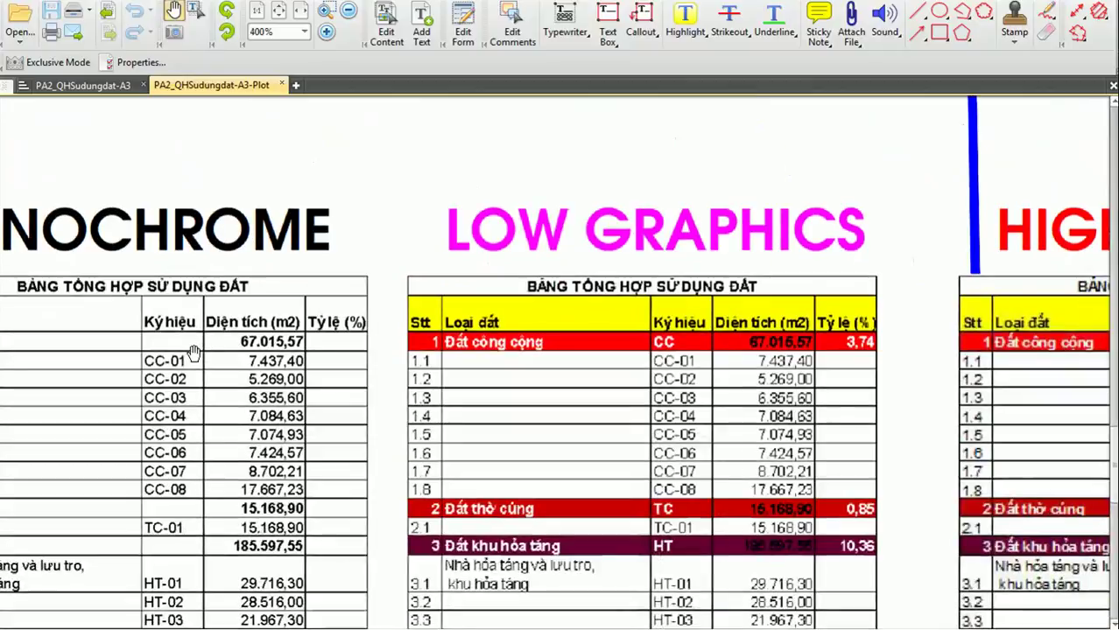
scroll(525, 402, "down", 1)
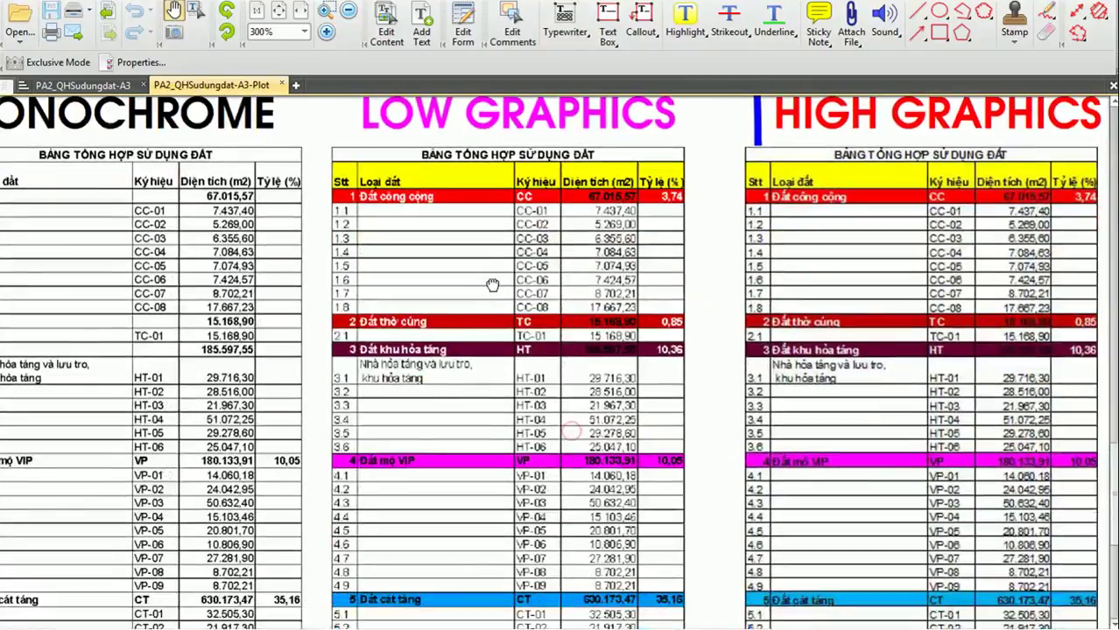
scroll(491, 291, "up", 2, "ctrl")
scroll(437, 320, "up", 1, "ctrl")
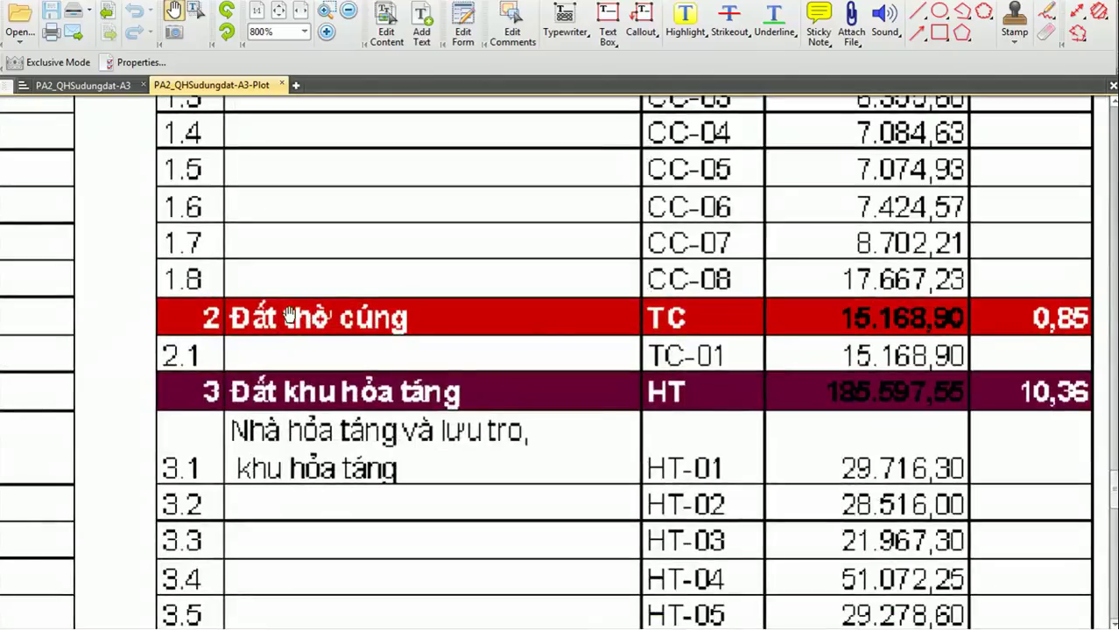
scroll(341, 303, "down", 1)
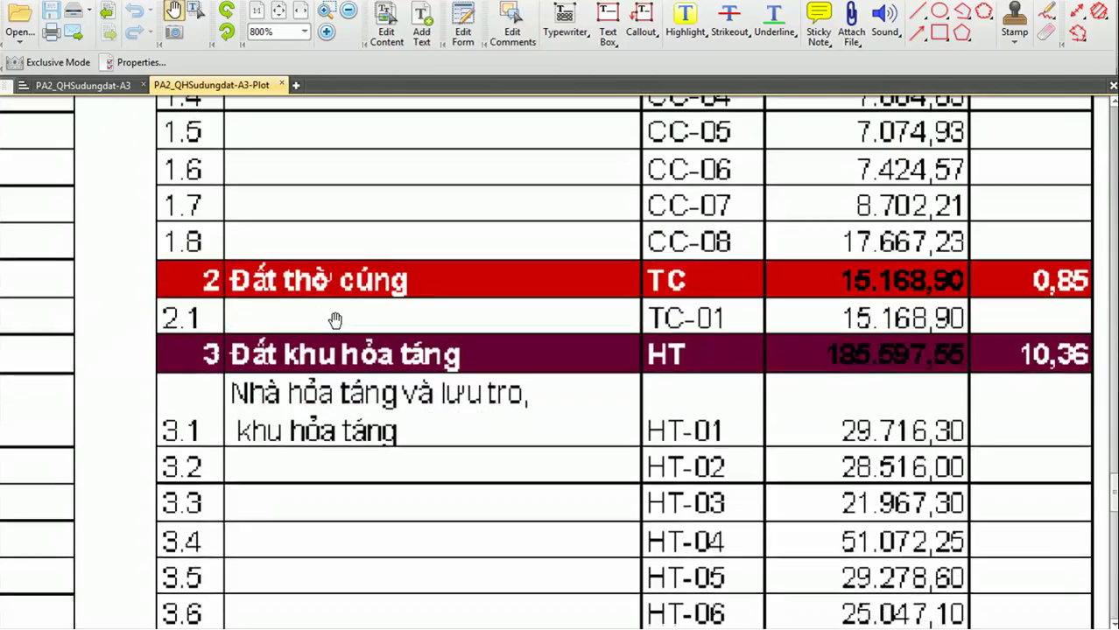
Step: Move across and zoom to compare the LOW GRAPHICS and HIGH GRAPHICS tables
scroll(753, 324, "right", 5)
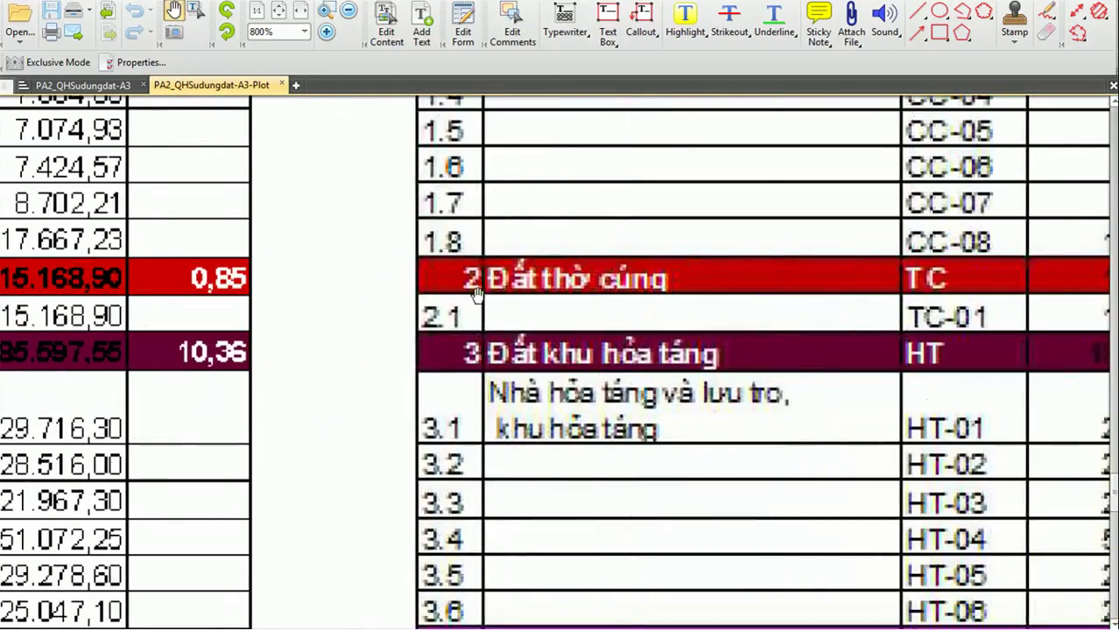
scroll(641, 317, "down", 2, "ctrl")
scroll(357, 317, "down", 1, "ctrl")
scroll(679, 324, "down", 1, "ctrl")
scroll(515, 273, "up", 1, "ctrl")
scroll(508, 269, "up", 1, "ctrl")
scroll(442, 272, "down", 2, "ctrl")
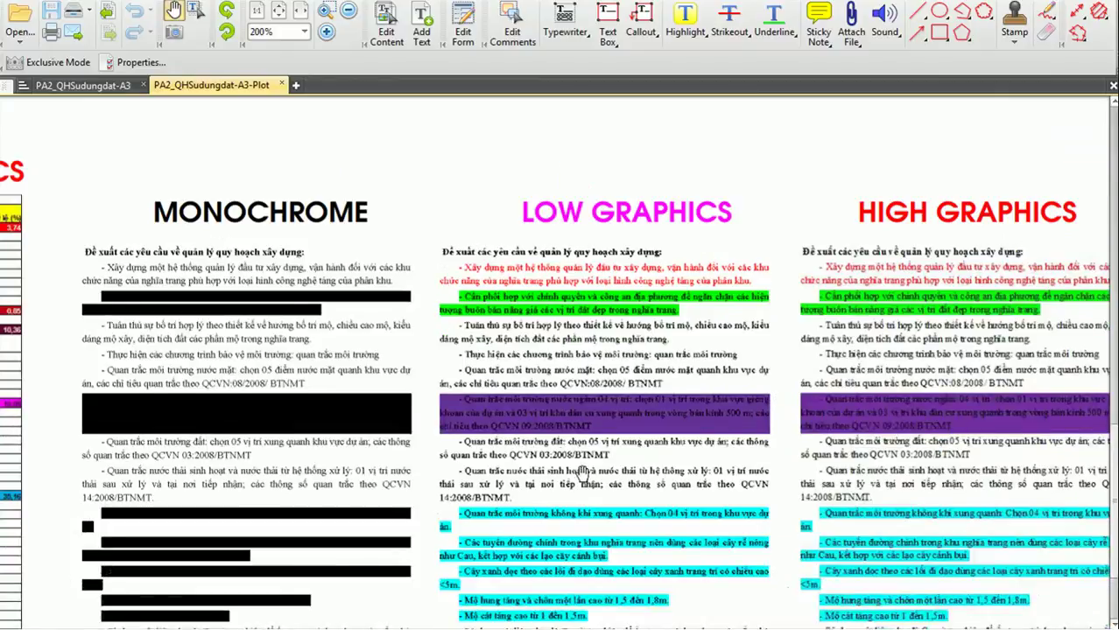
scroll(889, 343, "down", 2)
scroll(889, 344, "up", 1, "ctrl")
scroll(338, 380, "down", 2, "ctrl")
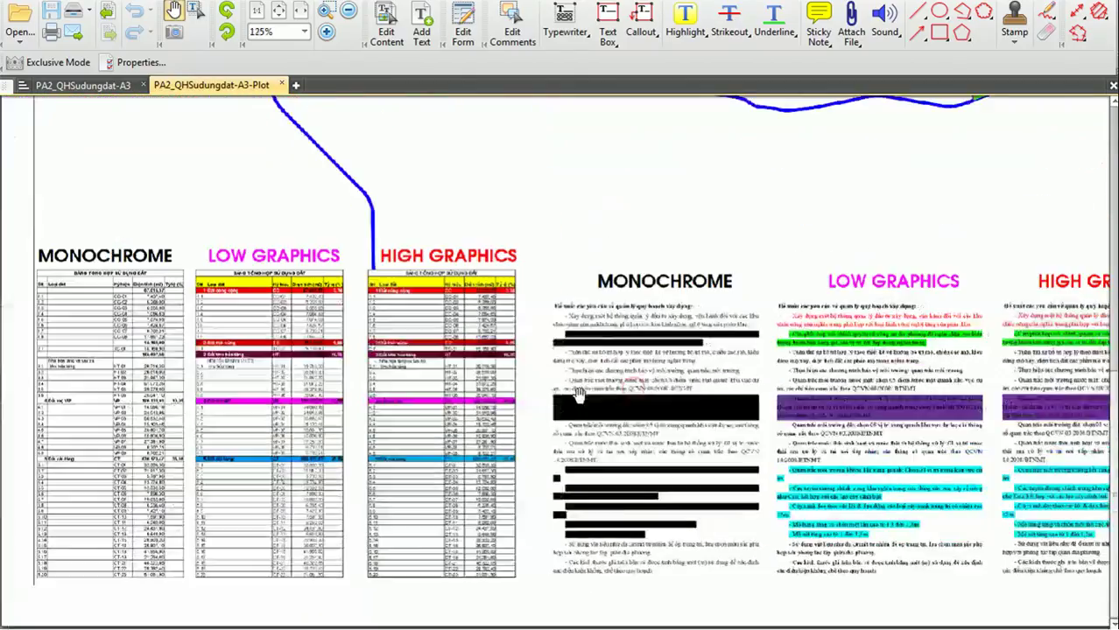
scroll(293, 388, "down", 2, "ctrl")
scroll(293, 388, "down", 1, "ctrl")
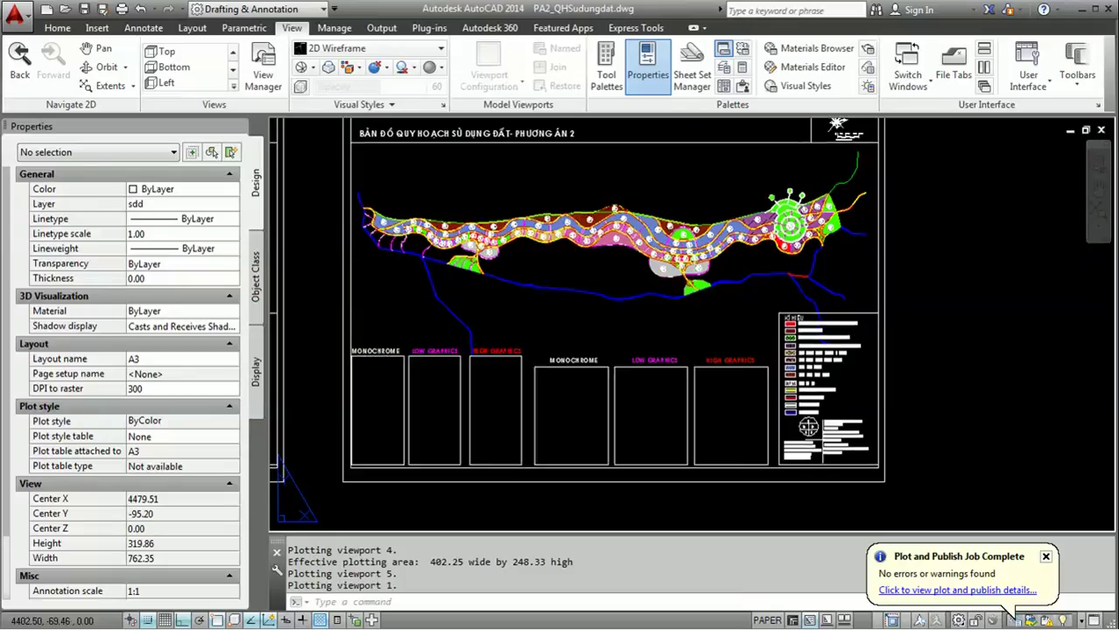
middle_click_drag(588, 293, 551, 267)
scroll(488, 341, "up", 2)
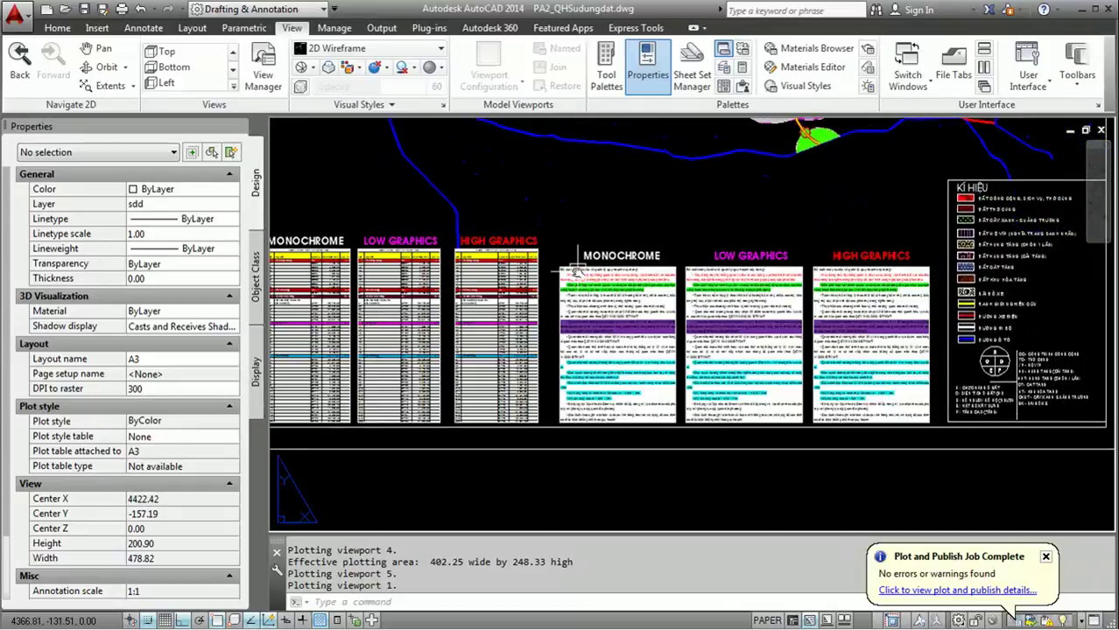
scroll(563, 273, "down", 2)
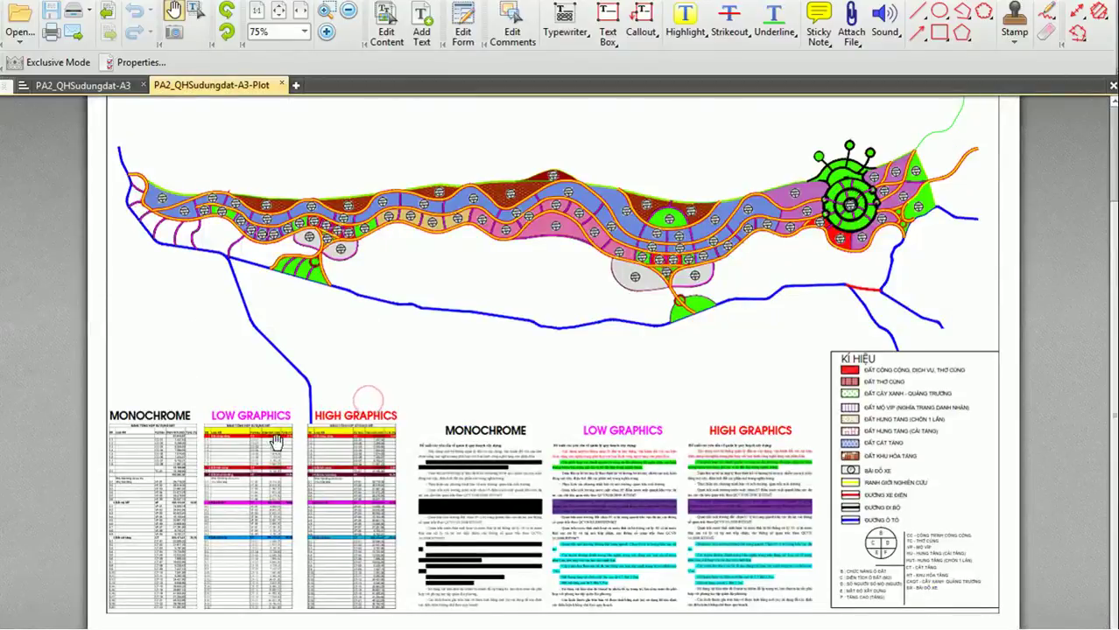
scroll(315, 435, "up", 2, "ctrl")
scroll(324, 435, "up", 1, "ctrl")
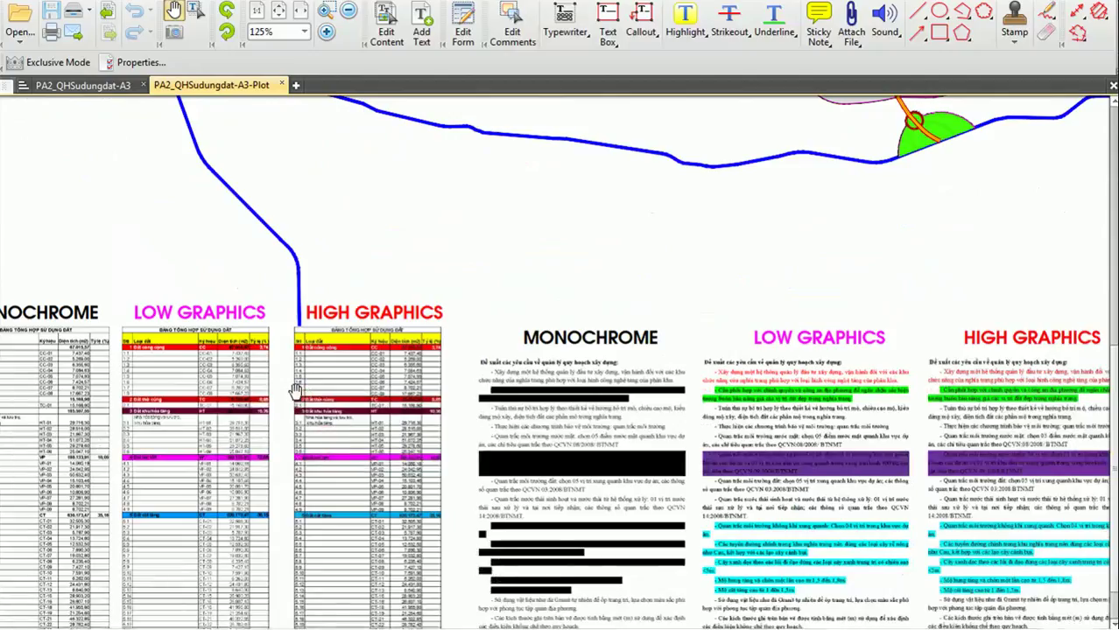
left_click_drag(324, 436, 366, 287)
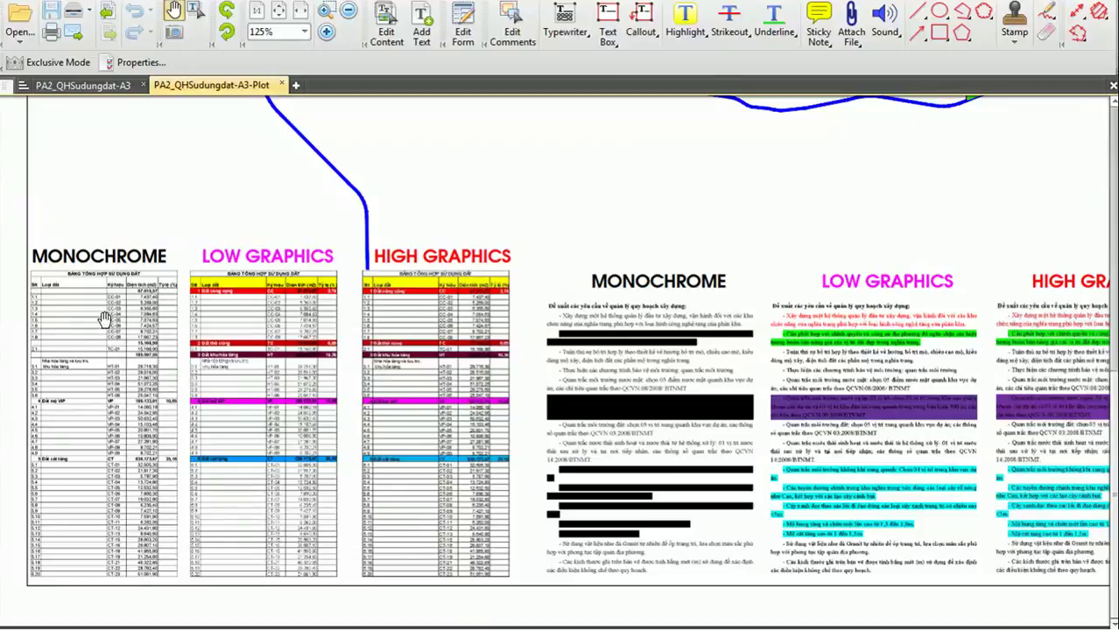
scroll(103, 319, "up", 2, "ctrl")
scroll(169, 268, "up", 3, "ctrl")
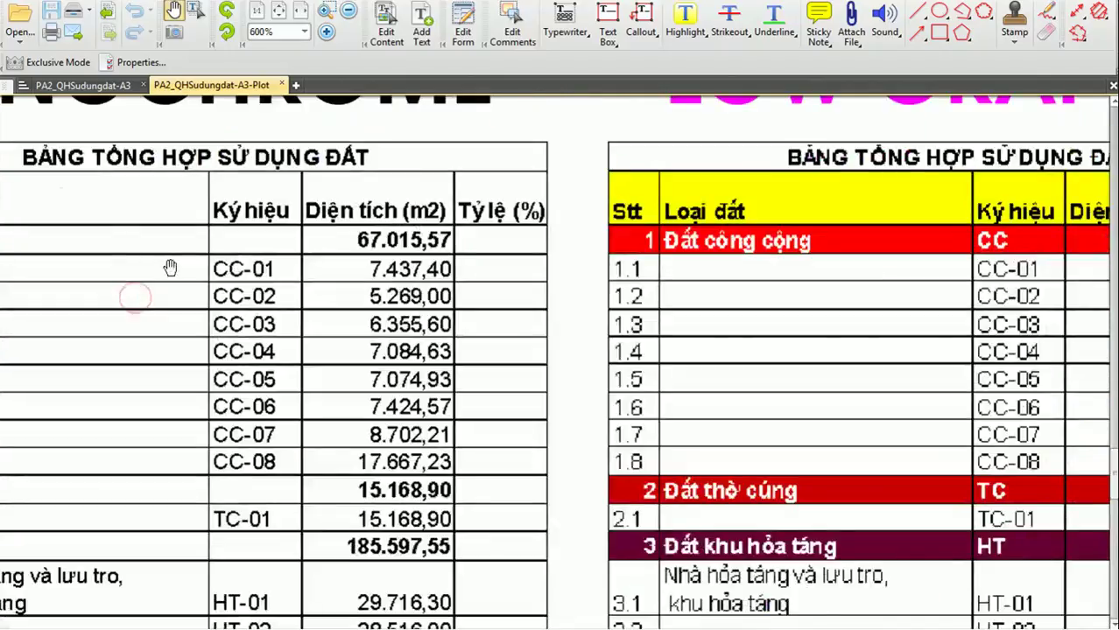
scroll(170, 268, "down", 2, "ctrl")
scroll(249, 275, "down", 2, "ctrl")
scroll(537, 358, "down", 1, "ctrl")
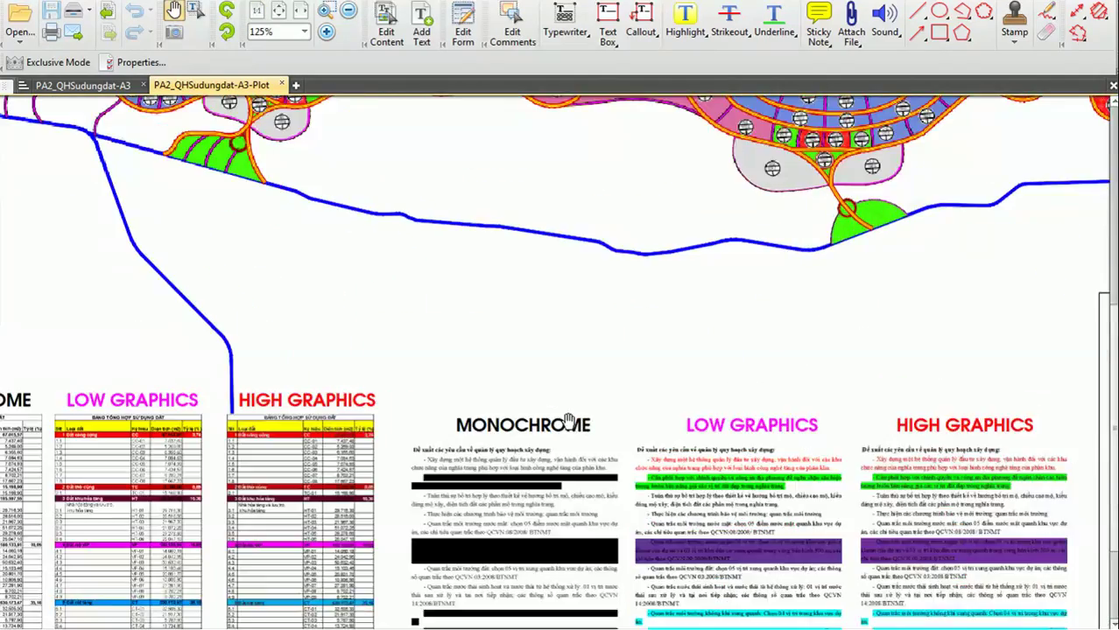
scroll(569, 423, "up", 2, "ctrl")
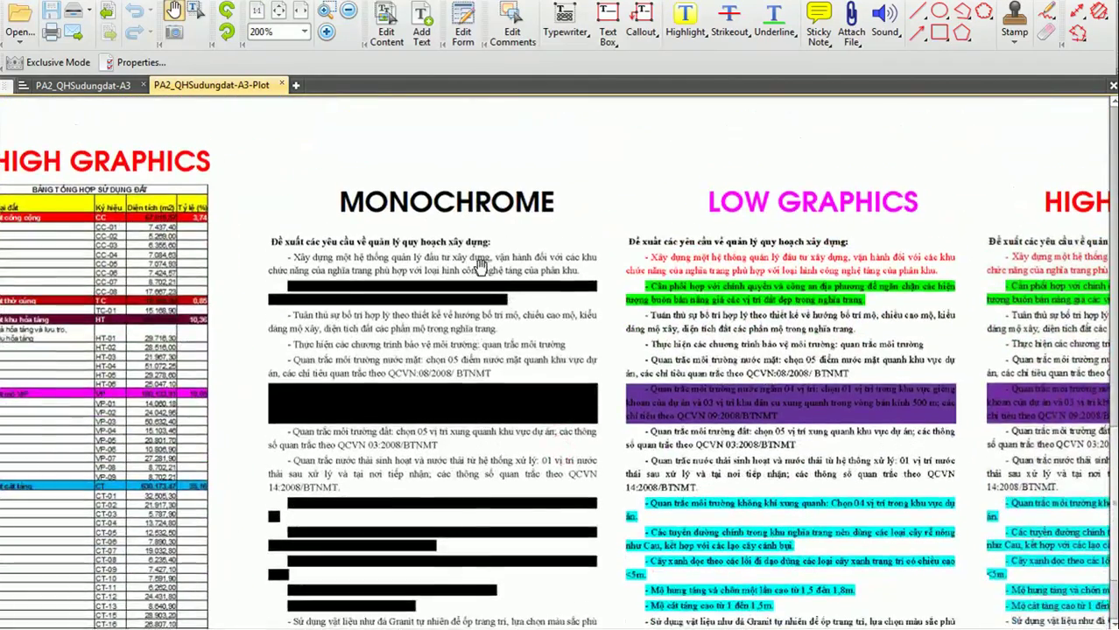
scroll(482, 272, "down", 3, "ctrl")
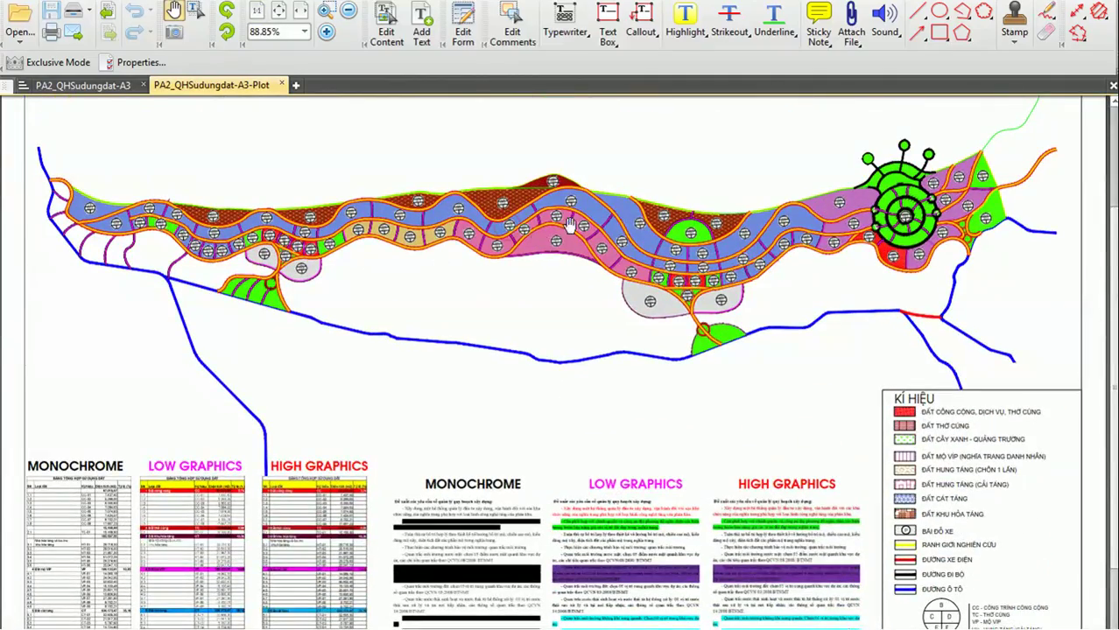